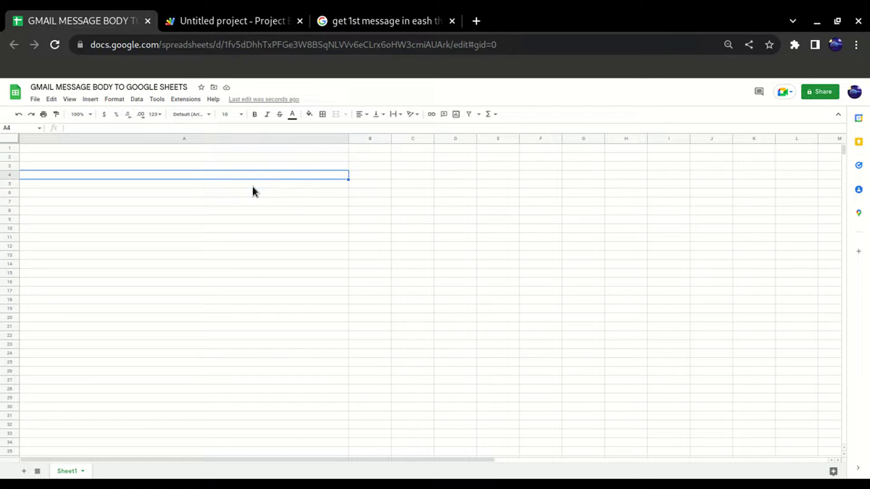
Close the search tab about first thread messages and select cells in column A, ending on A12
click(280, 160)
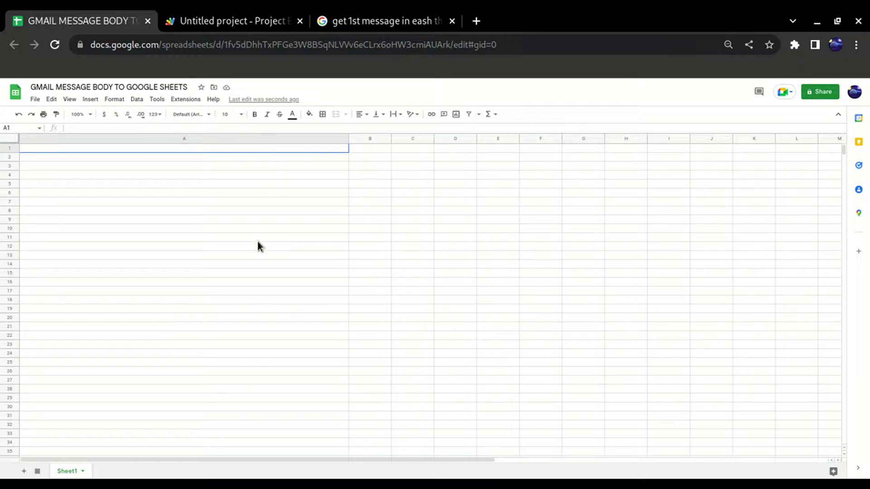
drag(277, 148, 240, 412)
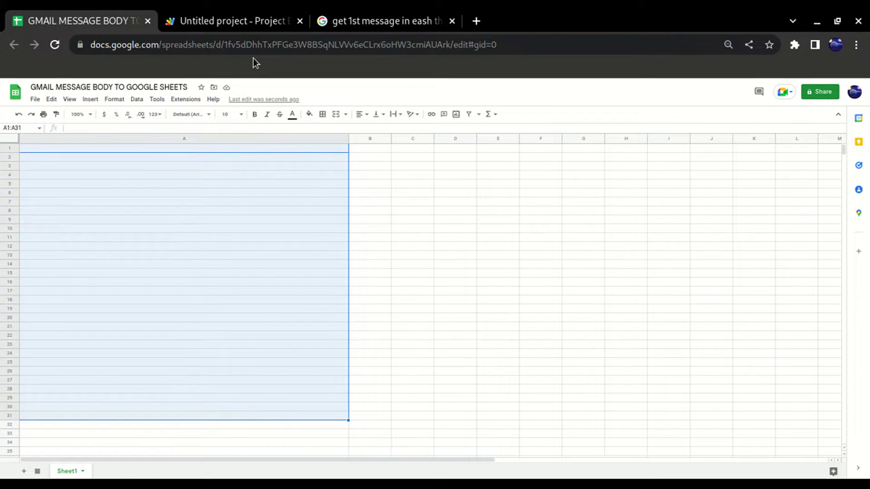
click(451, 21)
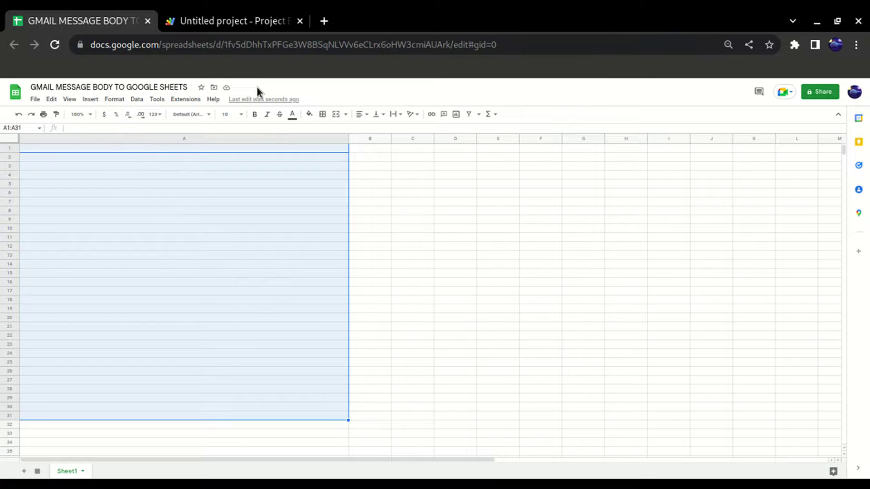
click(246, 186)
click(235, 138)
click(233, 246)
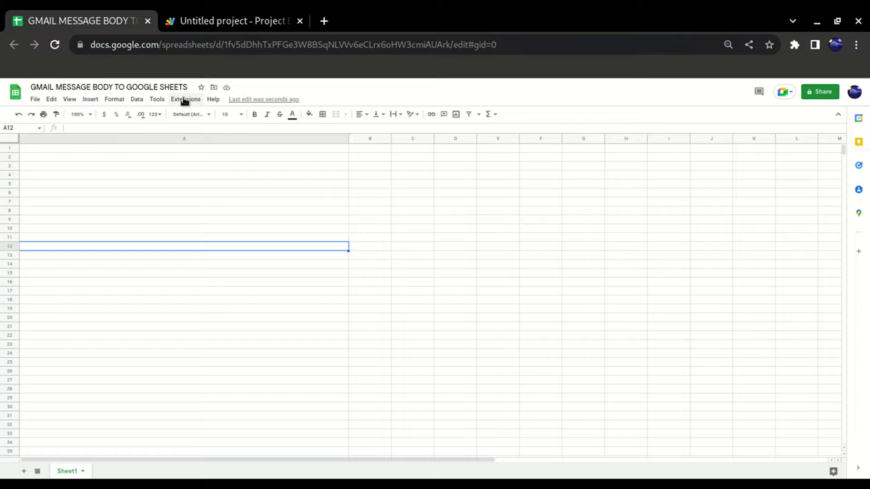
Open the sheet's bound Apps Script editor from Extensions and glance at Code.gs's file options
click(186, 100)
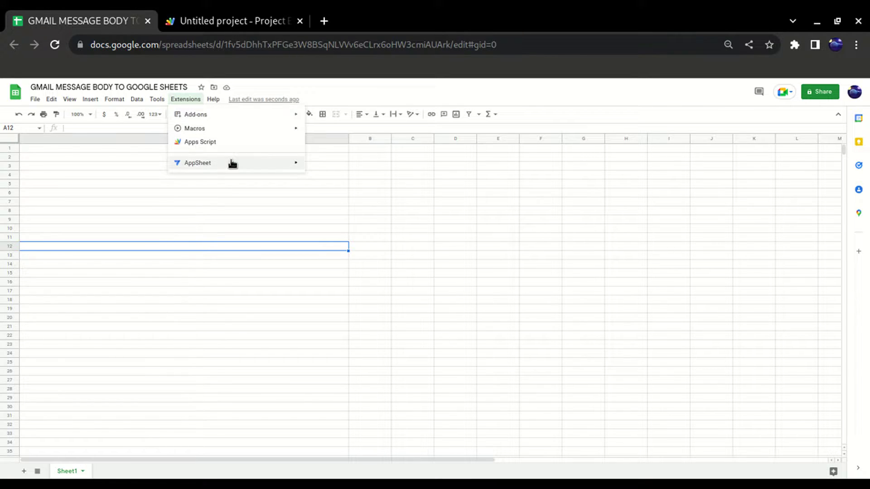
click(235, 141)
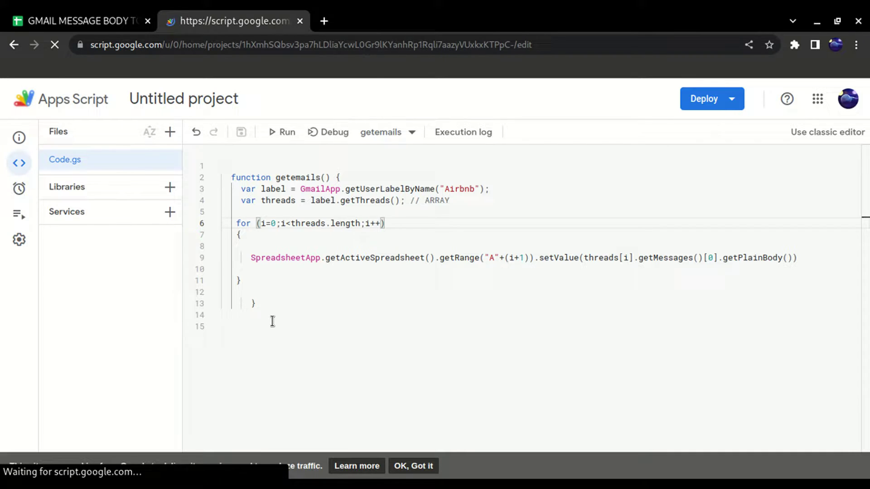
drag(279, 320, 224, 166)
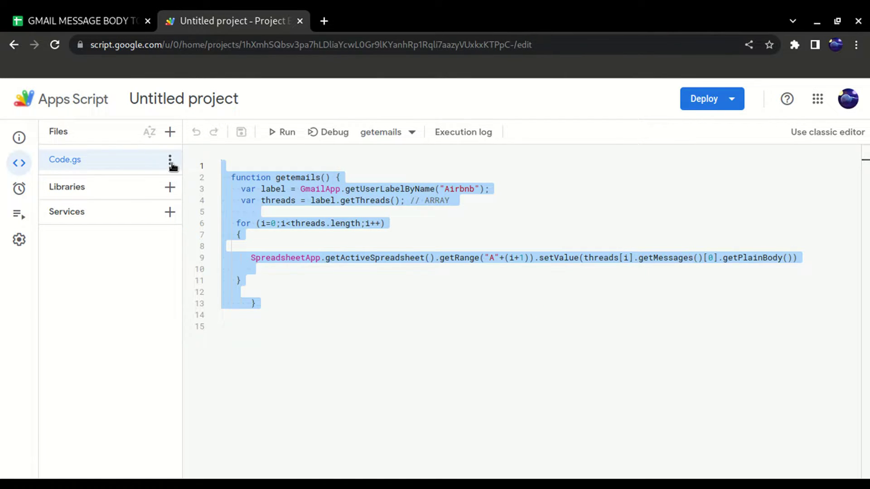
click(170, 160)
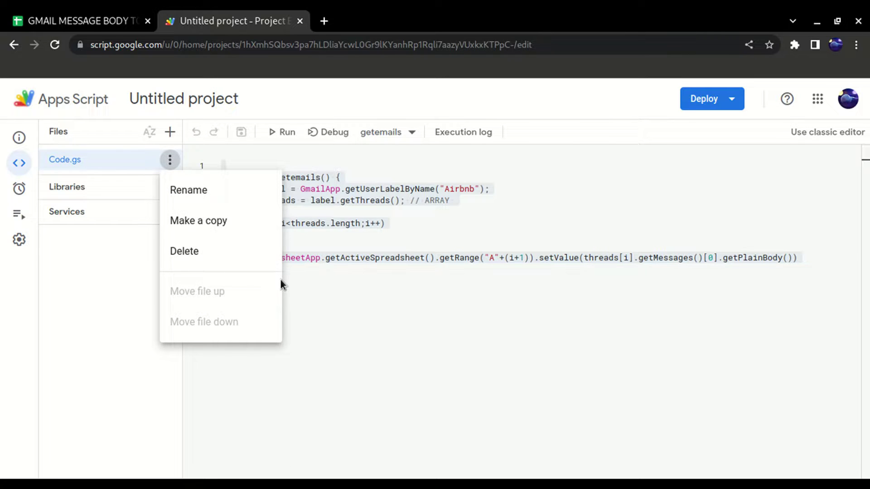
click(228, 266)
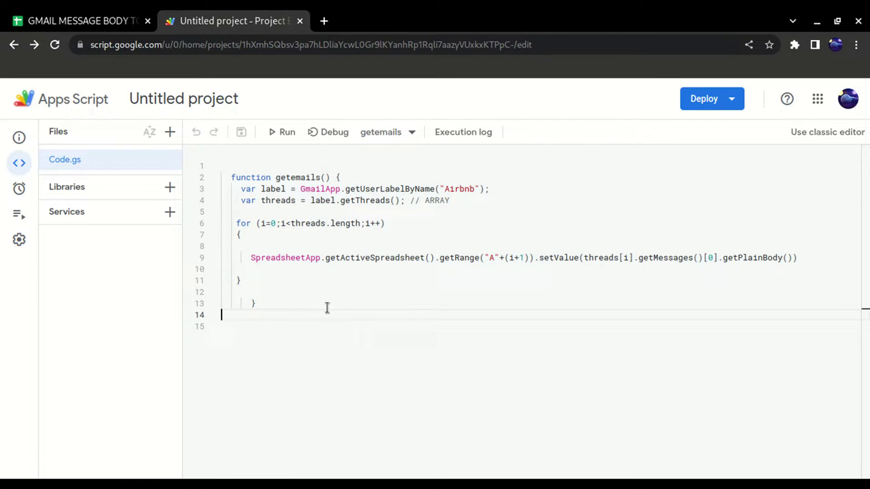
Review the getemails code: its name, declaration, brace-to-brace body, and the label variable on line 3
drag(326, 313, 228, 176)
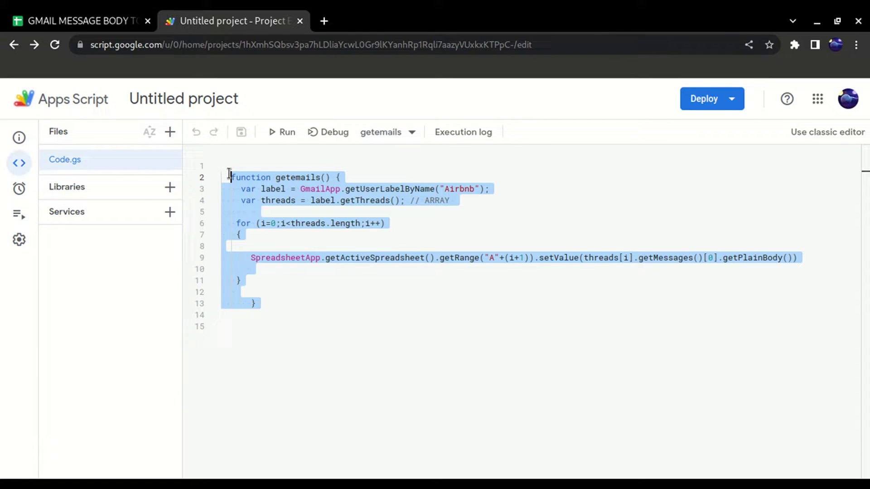
click(372, 306)
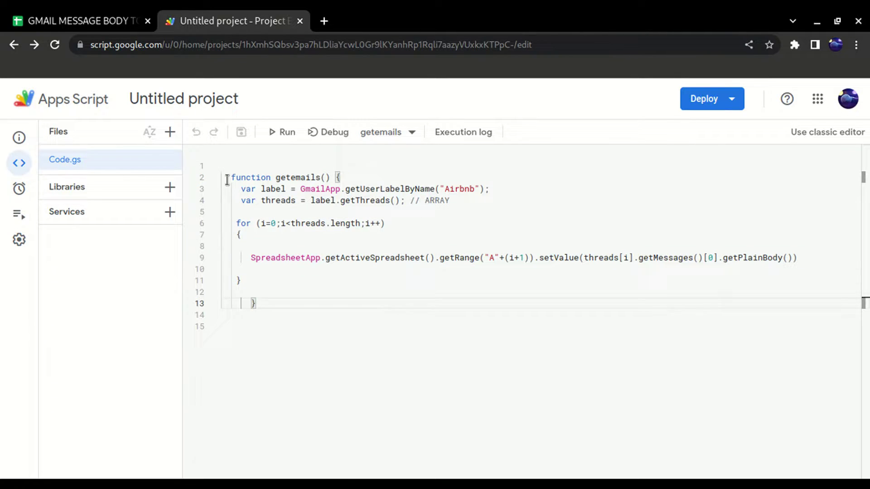
drag(227, 179, 344, 177)
double_click(303, 178)
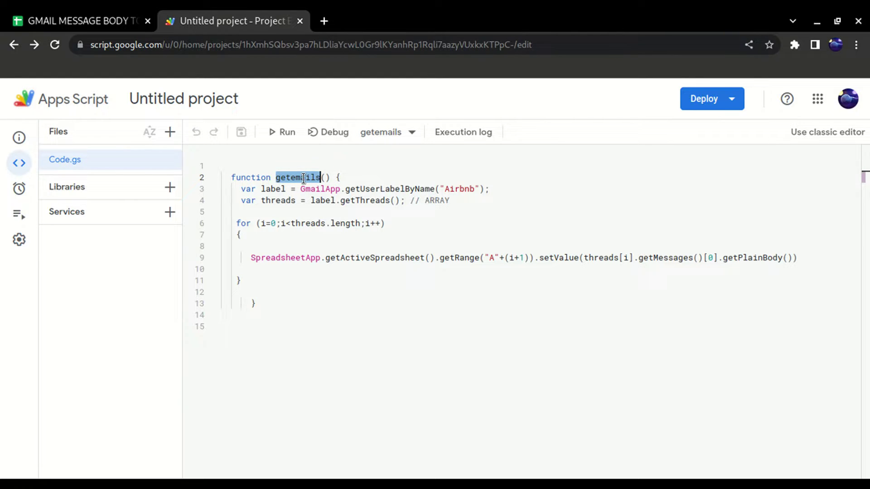
click(326, 177)
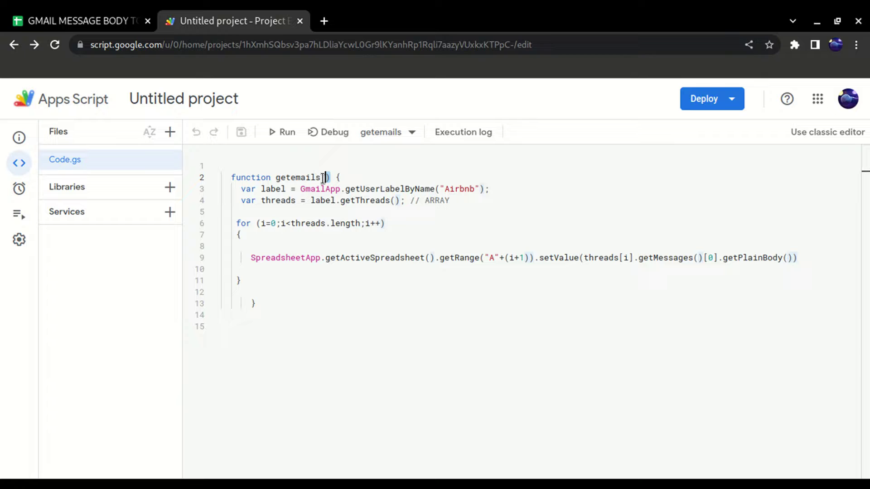
drag(231, 178, 321, 177)
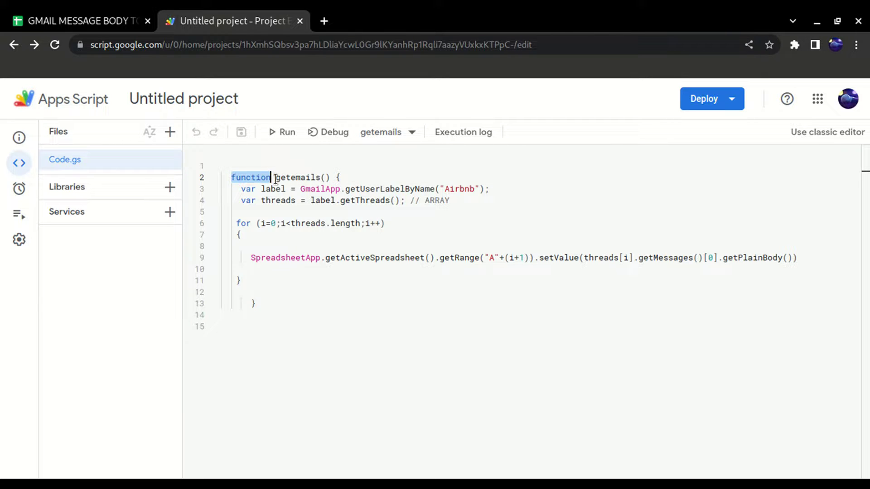
click(342, 176)
click(250, 303)
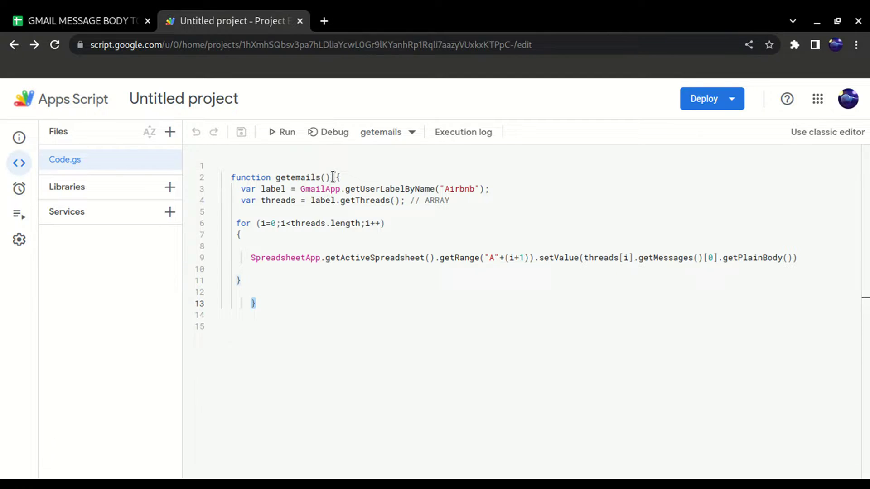
drag(333, 176, 279, 303)
click(307, 308)
drag(240, 189, 435, 189)
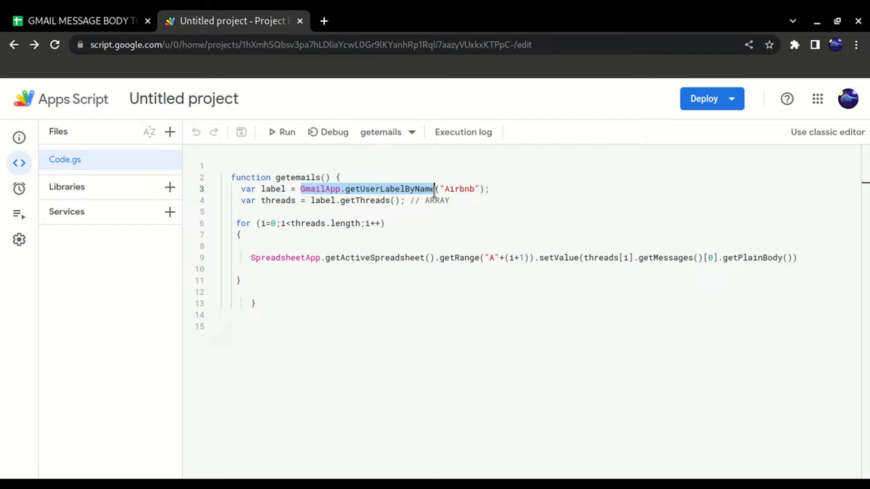
double_click(461, 189)
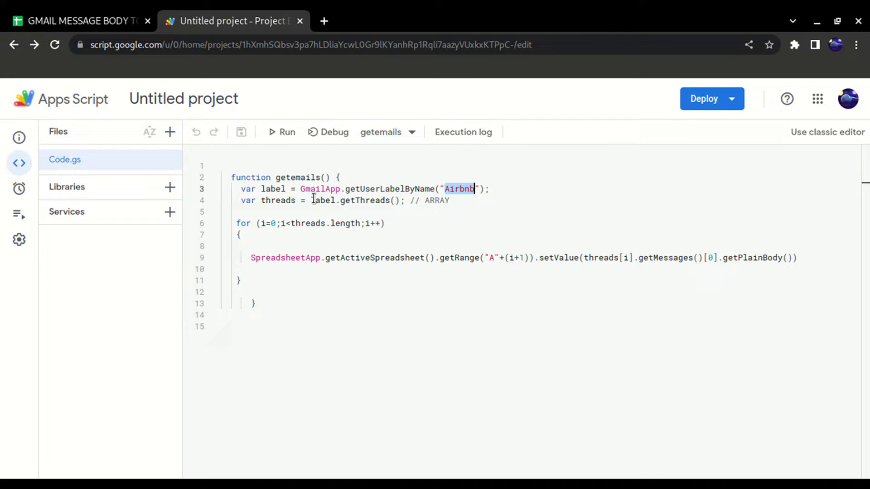
drag(302, 189, 432, 189)
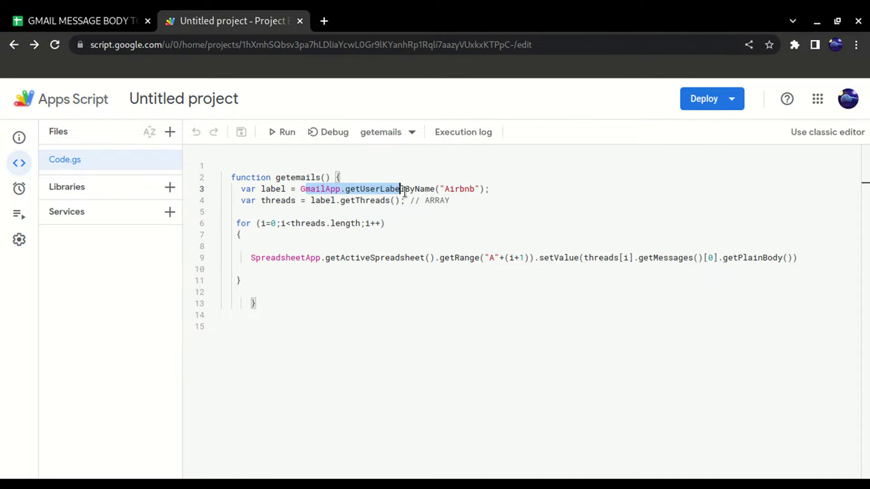
double_click(370, 189)
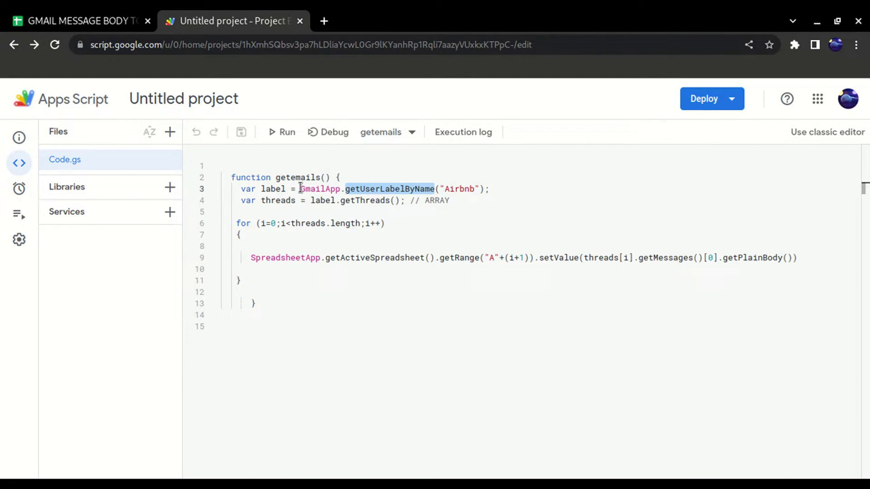
drag(299, 189, 436, 189)
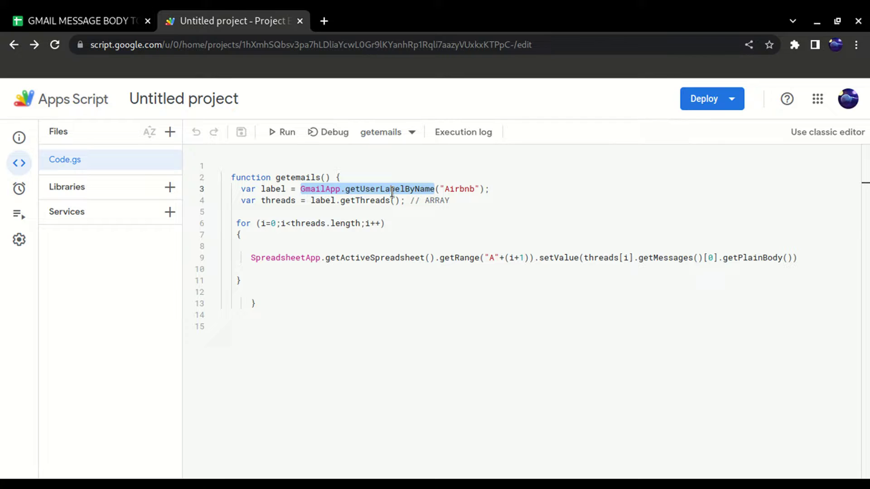
double_click(283, 201)
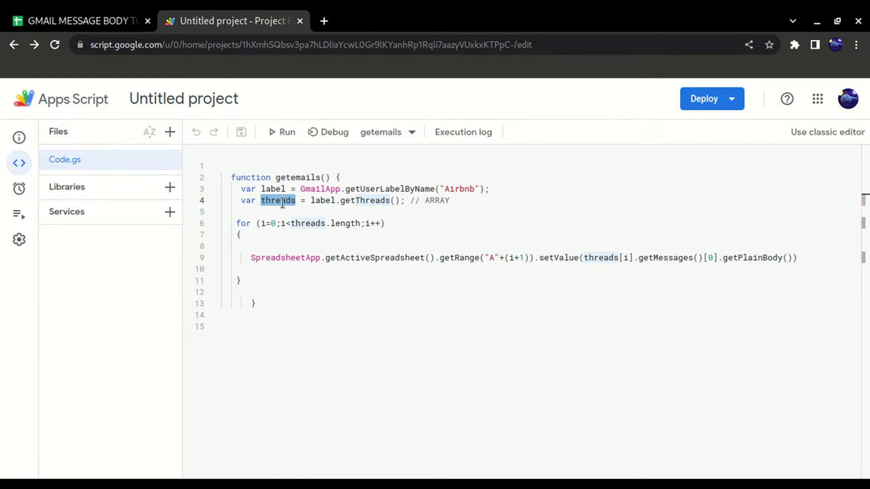
click(390, 201)
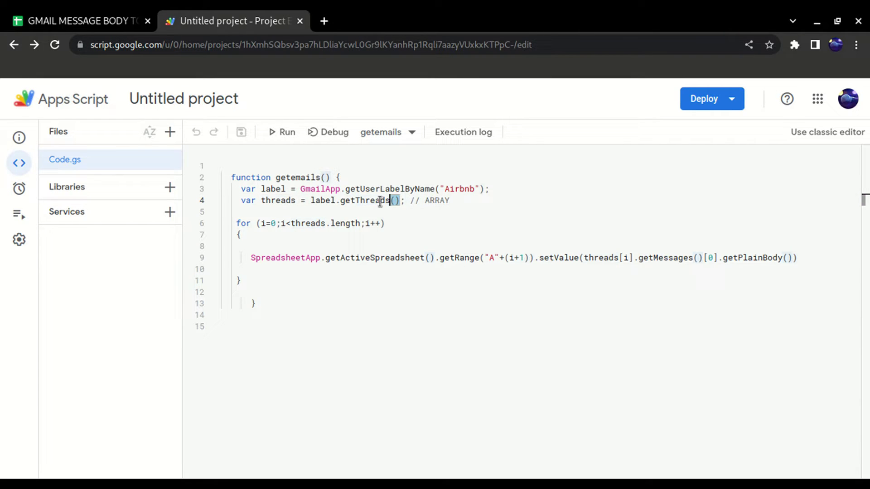
drag(399, 201, 314, 201)
double_click(272, 189)
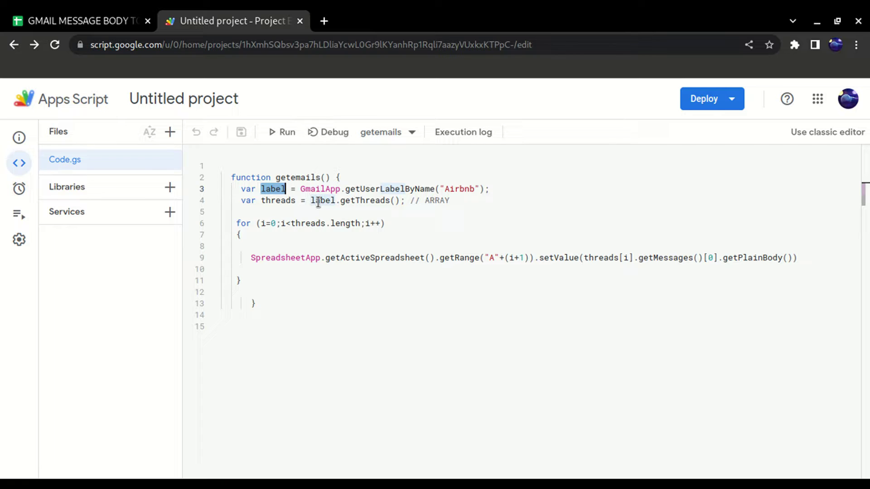
double_click(460, 189)
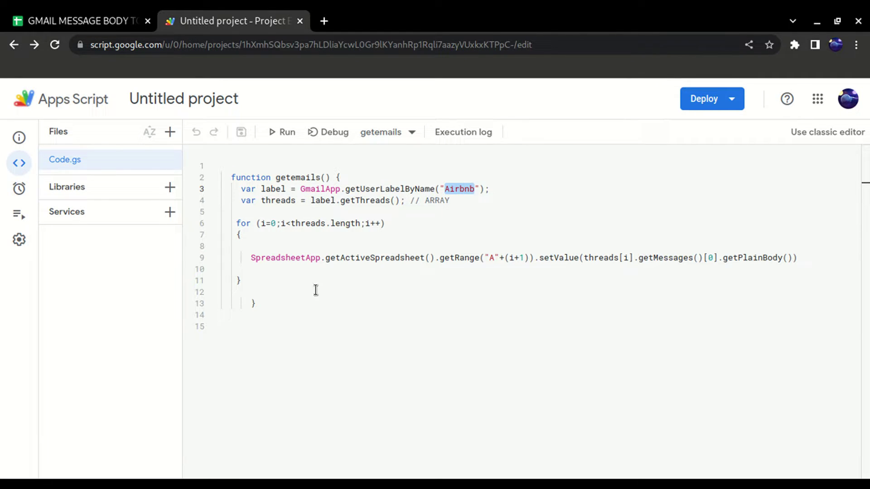
click(294, 330)
text(to get 1st )
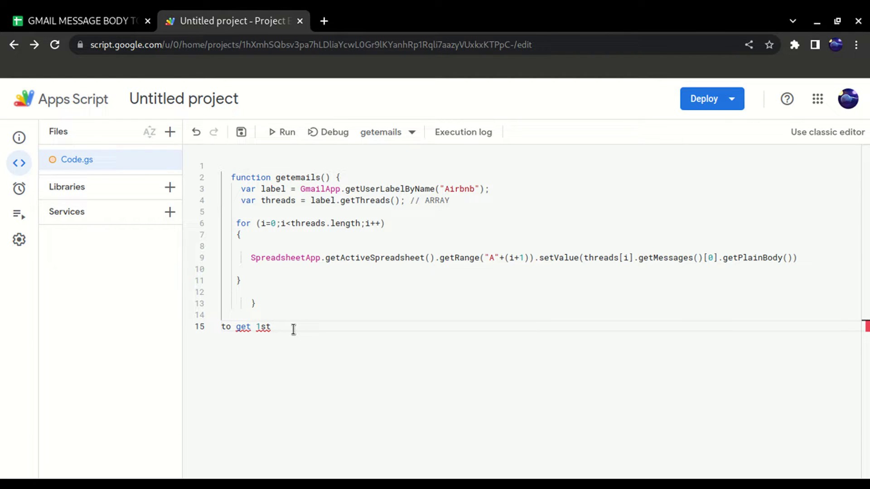
text(message in the threas)
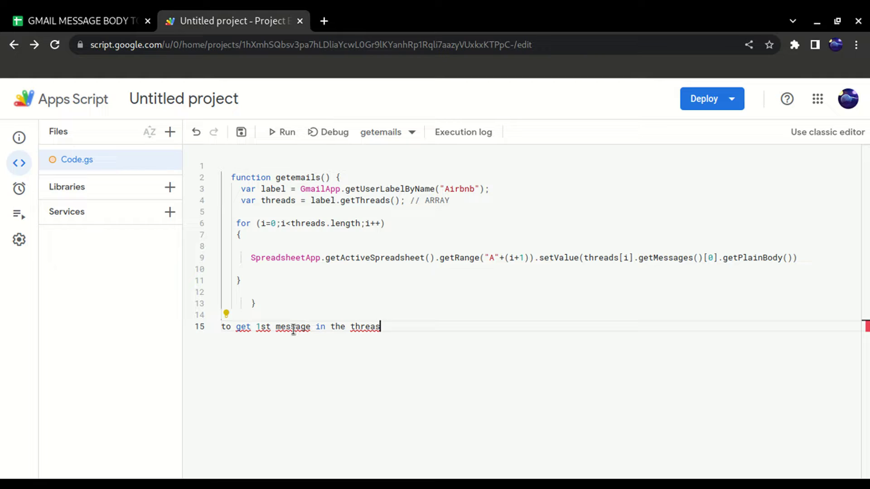
click(221, 327)
text(//)
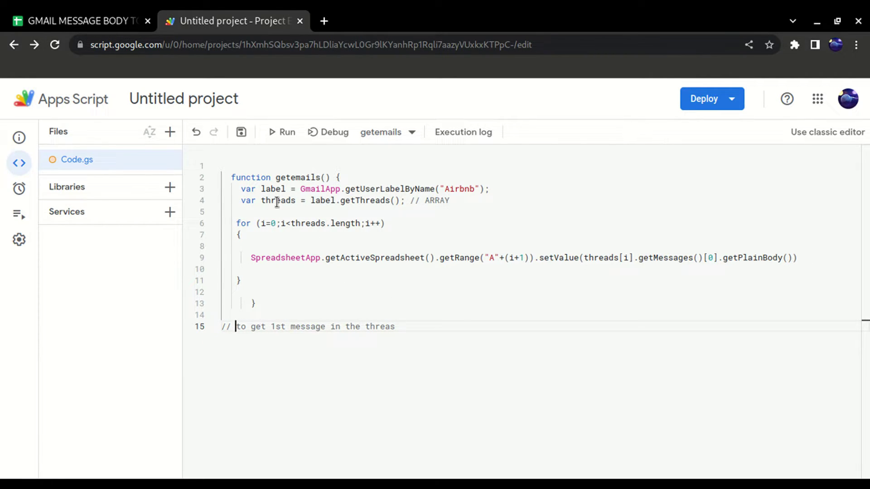
mouse_move(401, 201)
mouse_down()
mouse_move(243, 202)
mouse_move(251, 270)
mouse_up()
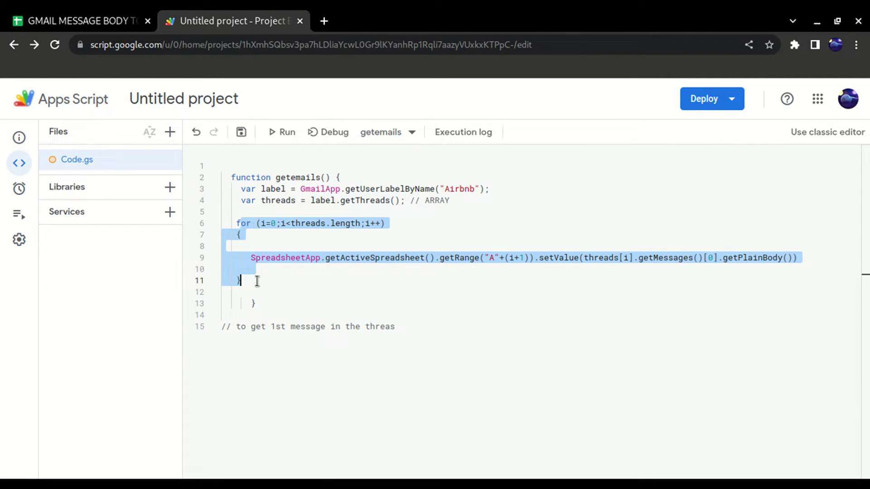
click(291, 223)
drag(291, 223, 360, 223)
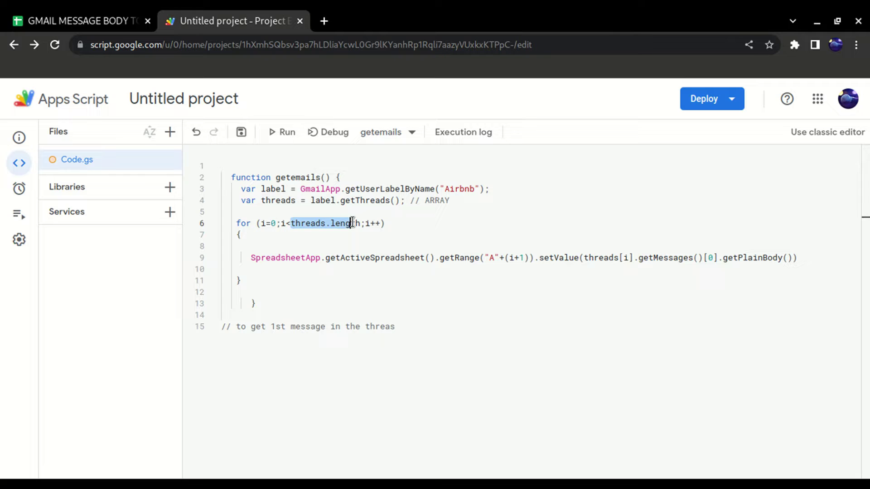
double_click(280, 201)
click(294, 223)
drag(291, 223, 361, 224)
double_click(273, 223)
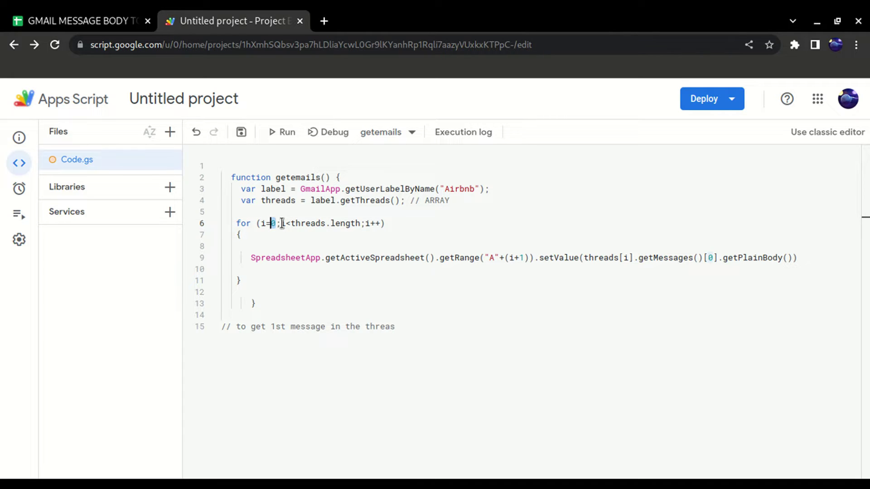
drag(251, 258, 806, 259)
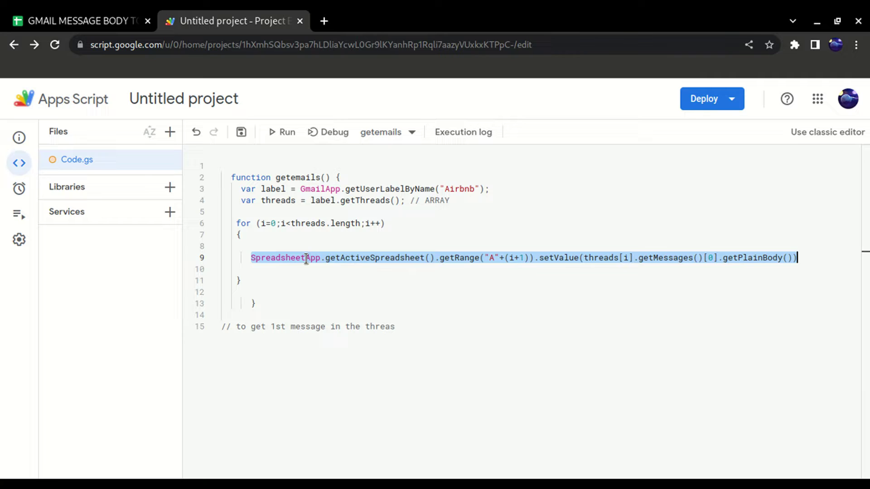
click(276, 223)
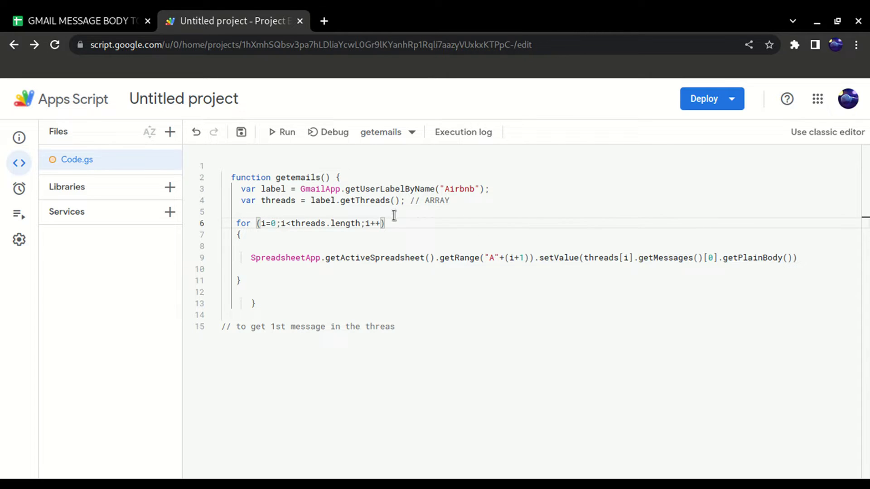
drag(425, 201, 451, 201)
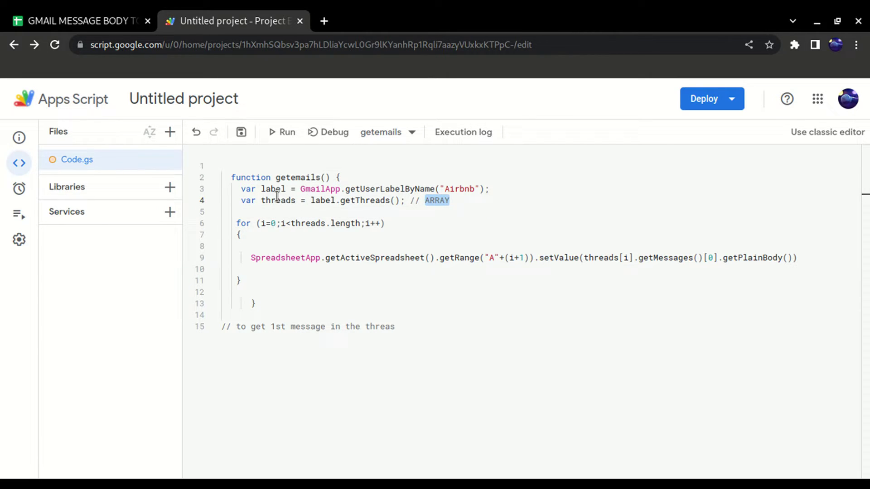
drag(311, 201, 405, 201)
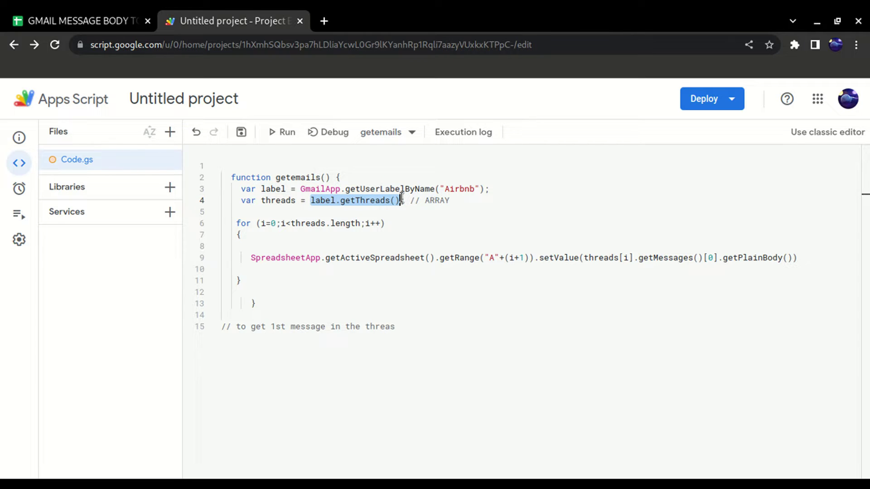
click(285, 201)
double_click(286, 202)
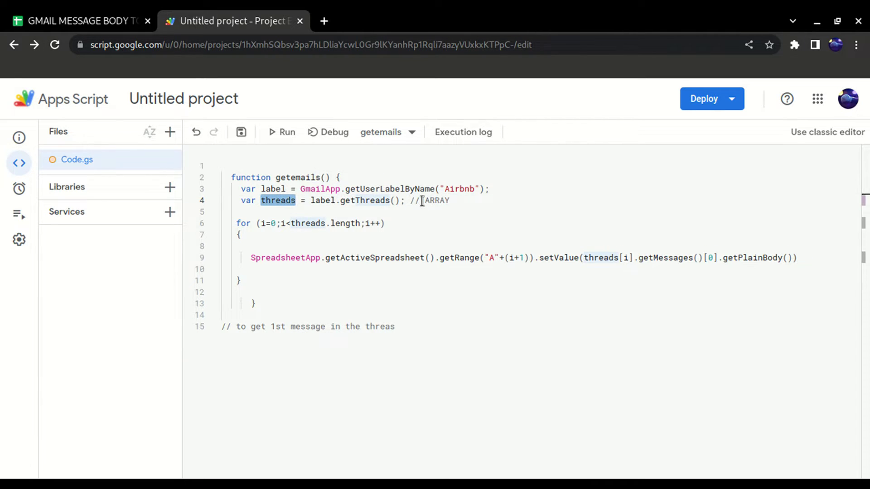
drag(420, 201, 461, 202)
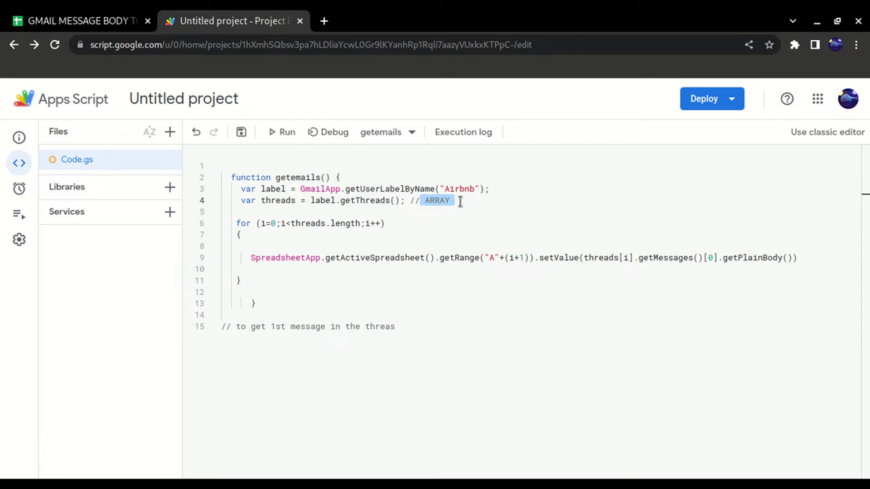
click(73, 21)
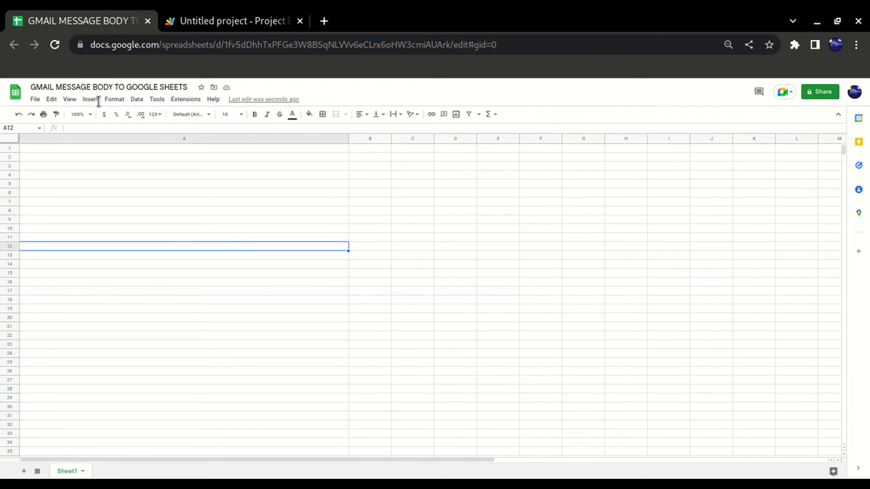
click(11, 146)
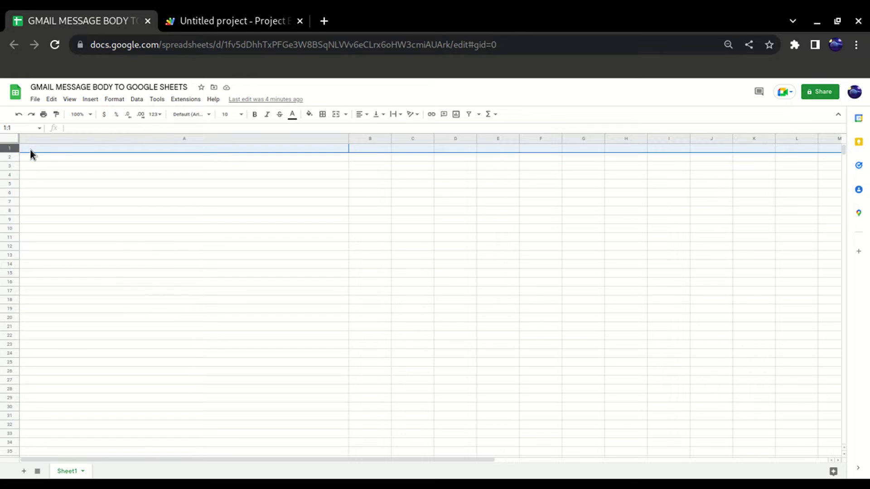
click(231, 21)
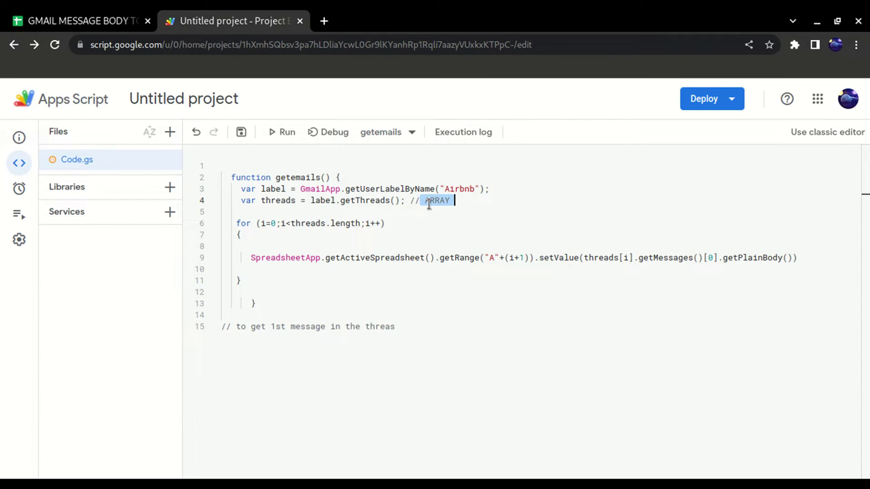
click(277, 223)
drag(251, 258, 317, 257)
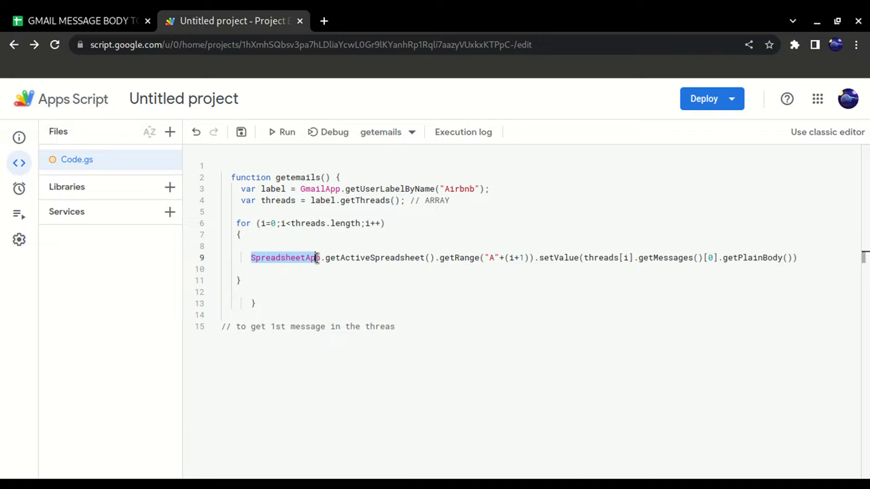
drag(317, 258, 321, 258)
drag(326, 258, 436, 258)
click(84, 24)
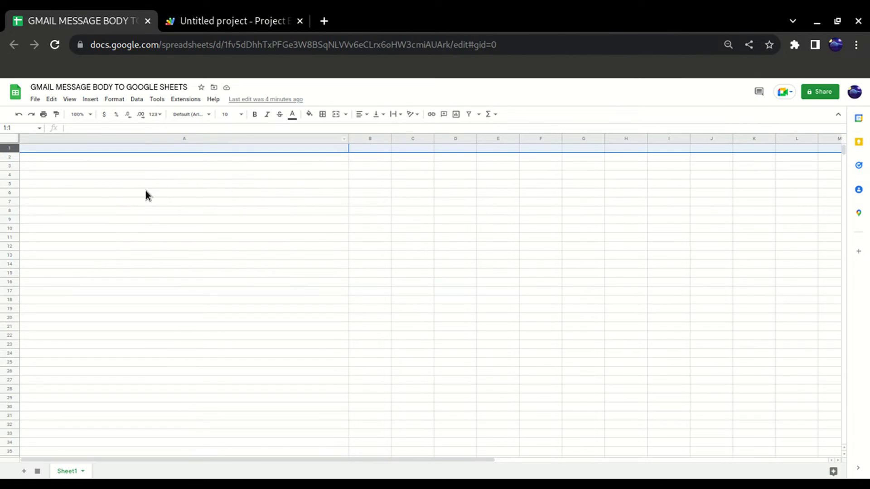
click(231, 21)
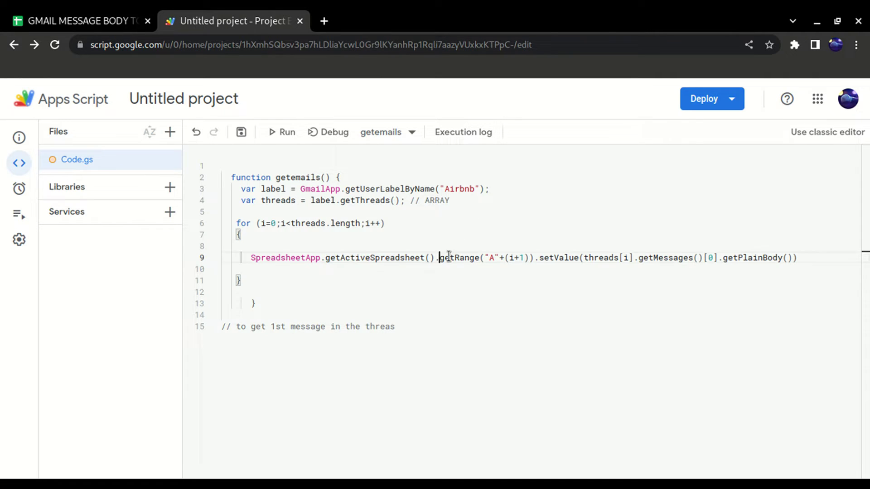
drag(440, 258, 491, 256)
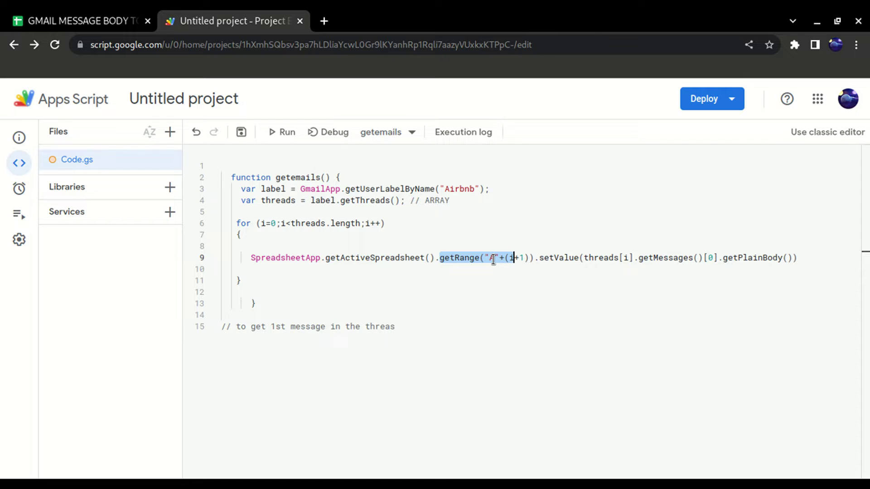
click(510, 258)
mouse_move(510, 258)
mouse_down()
mouse_move(526, 258)
mouse_move(521, 269)
mouse_move(530, 258)
mouse_up()
click(512, 268)
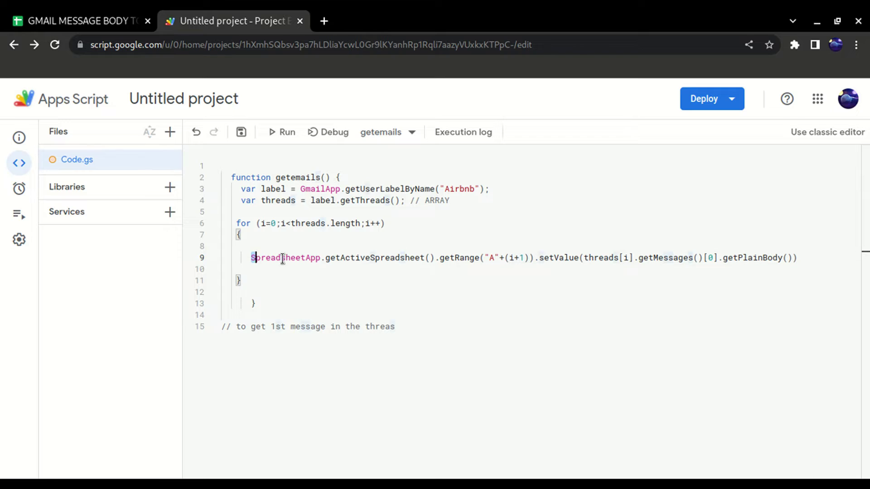
drag(251, 257, 479, 257)
click(96, 22)
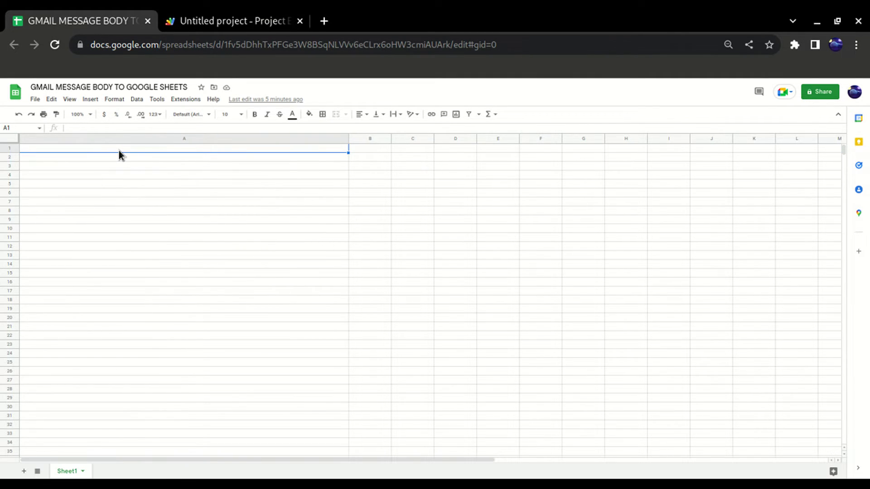
click(232, 21)
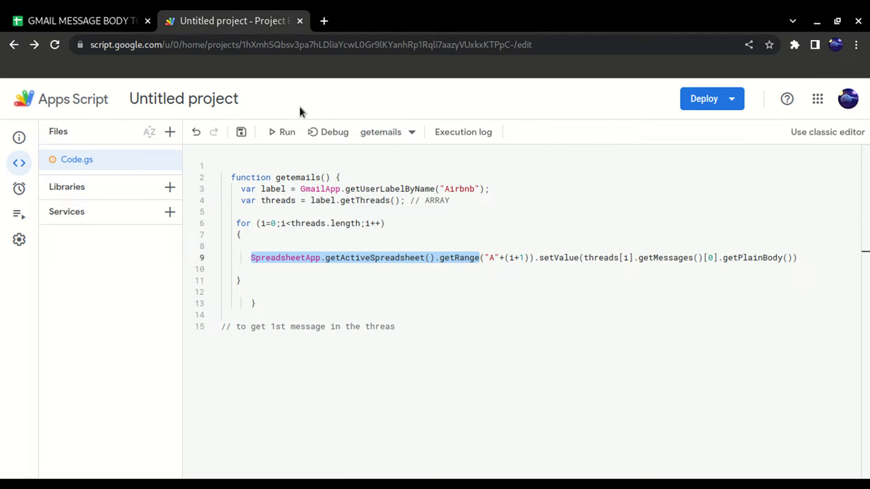
mouse_move(535, 258)
mouse_down()
mouse_move(222, 245)
mouse_move(251, 258)
mouse_up()
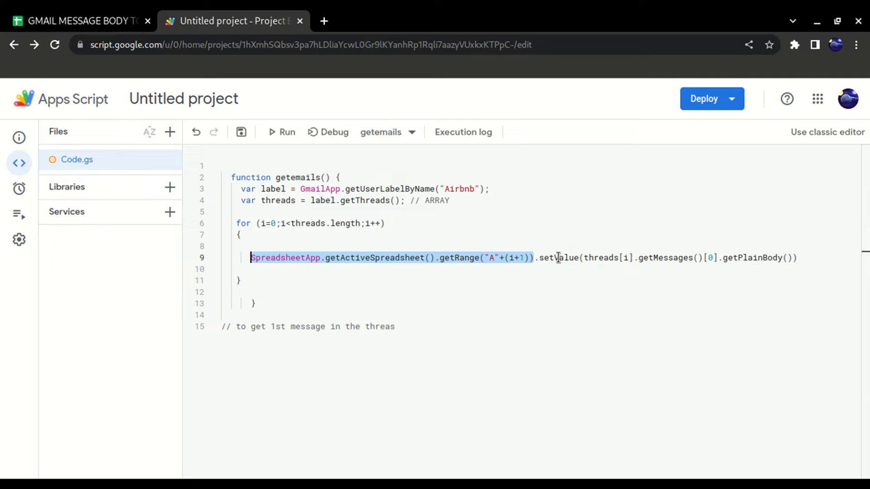
drag(539, 258, 583, 259)
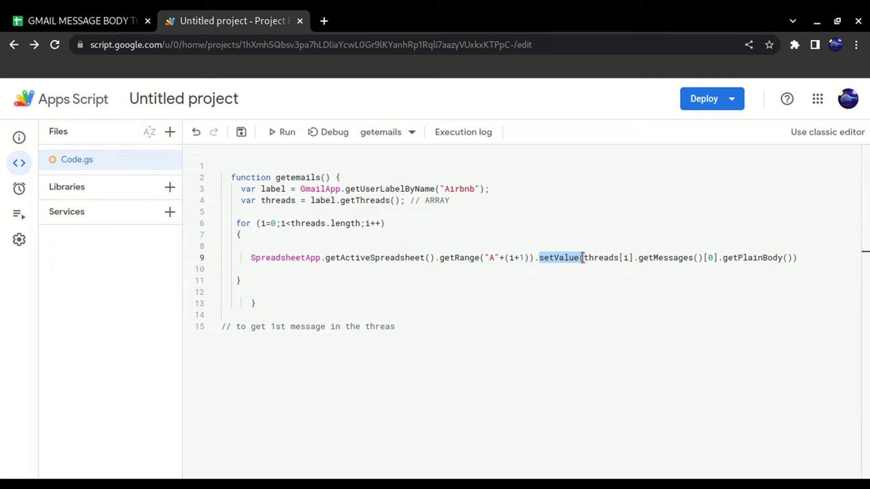
click(586, 268)
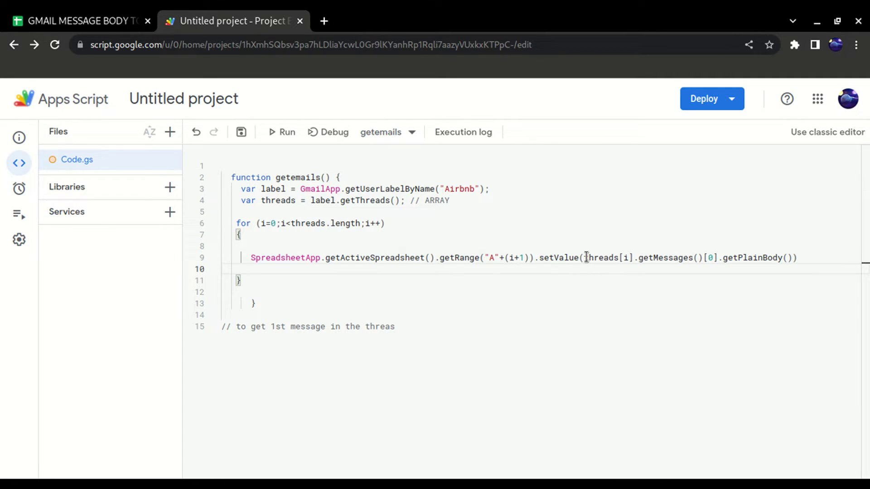
drag(584, 258, 793, 257)
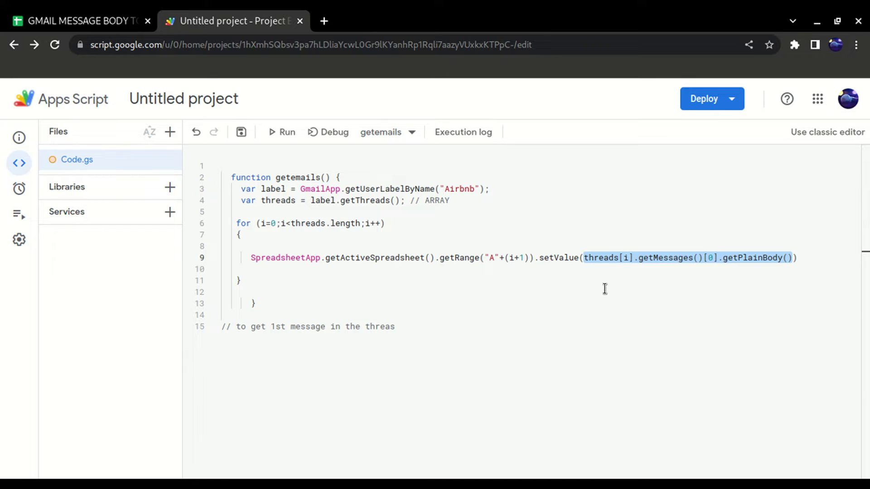
double_click(606, 258)
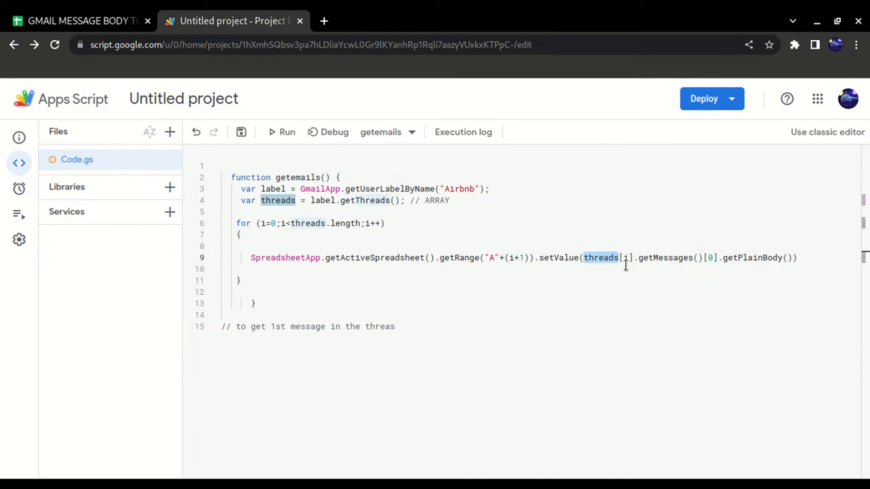
click(627, 258)
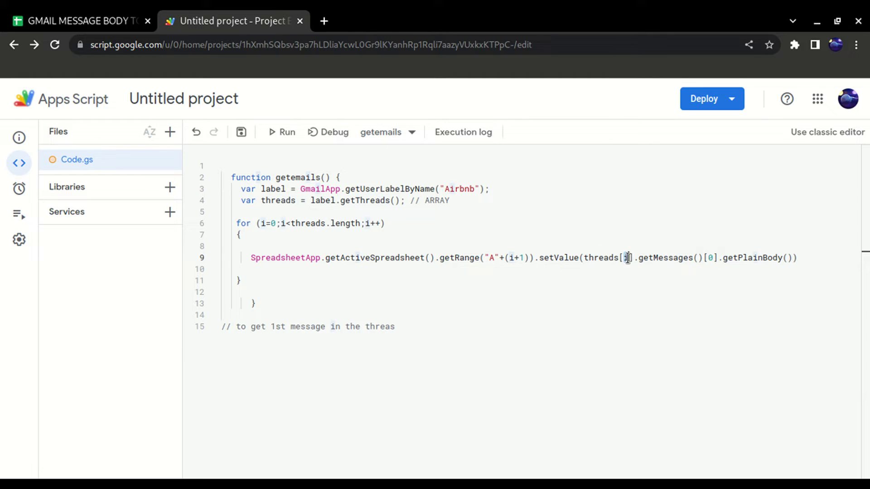
click(650, 258)
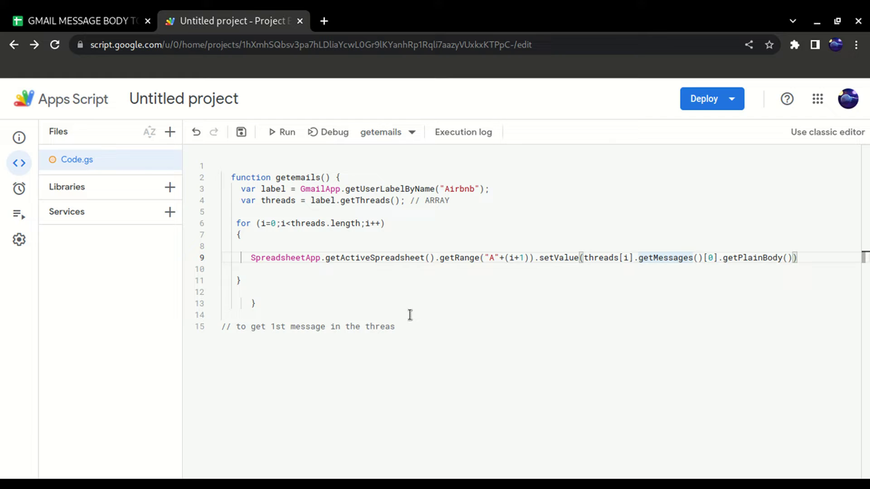
click(235, 326)
drag(235, 327, 403, 330)
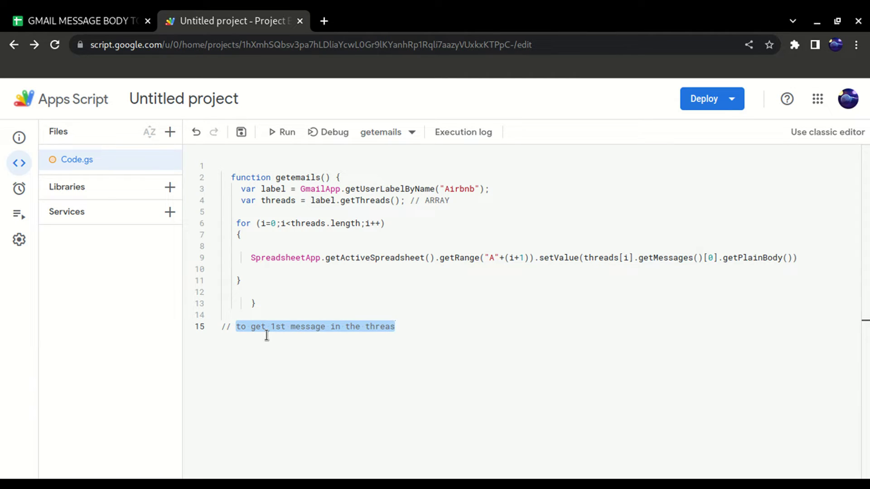
click(628, 259)
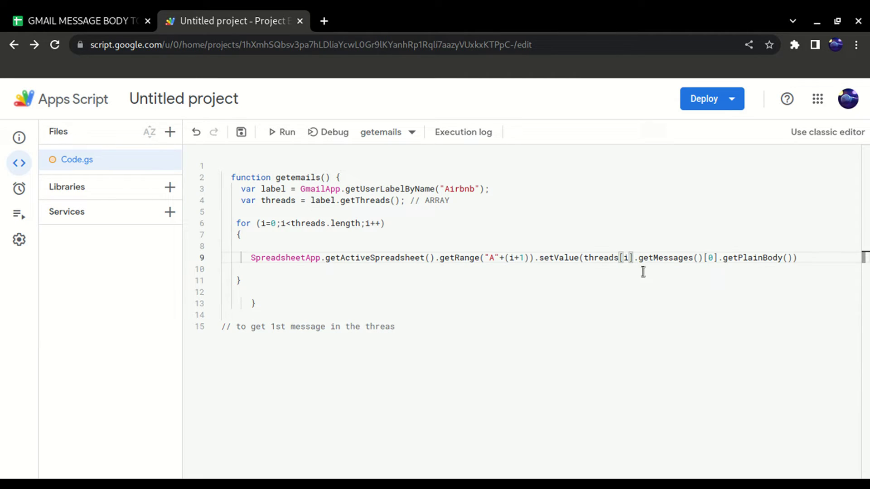
drag(583, 258, 636, 257)
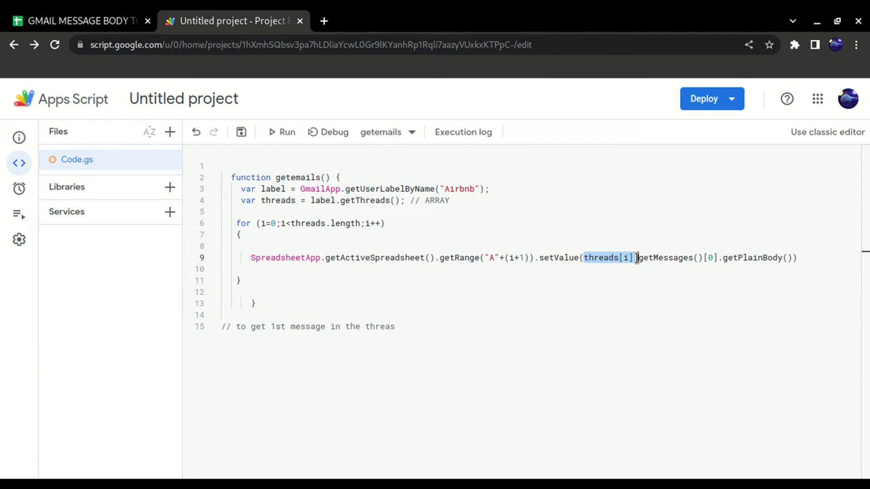
click(263, 223)
double_click(265, 223)
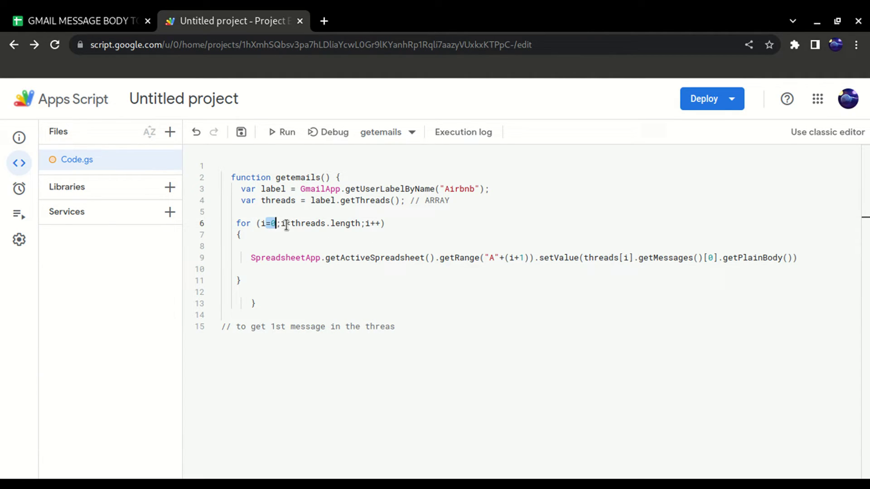
click(627, 258)
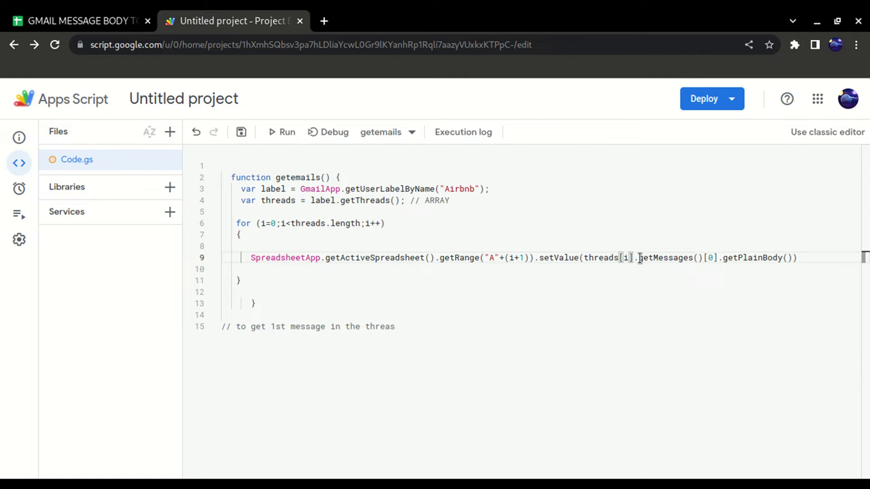
drag(639, 257, 704, 258)
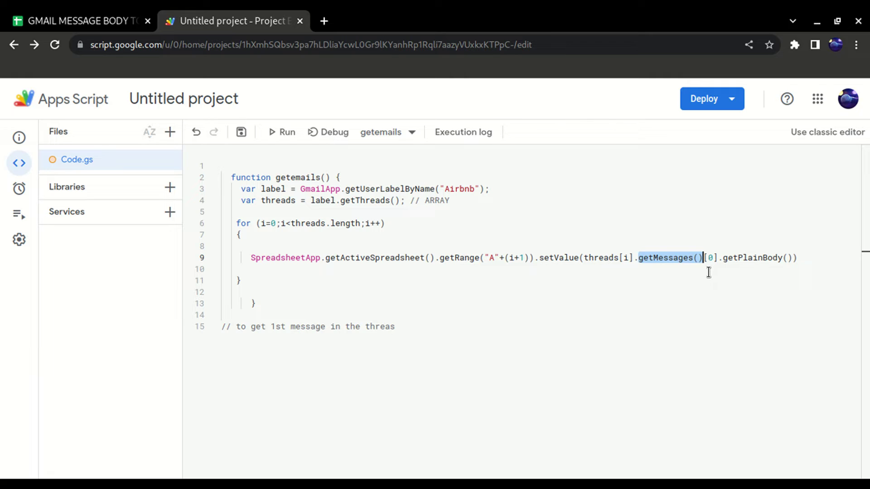
click(712, 258)
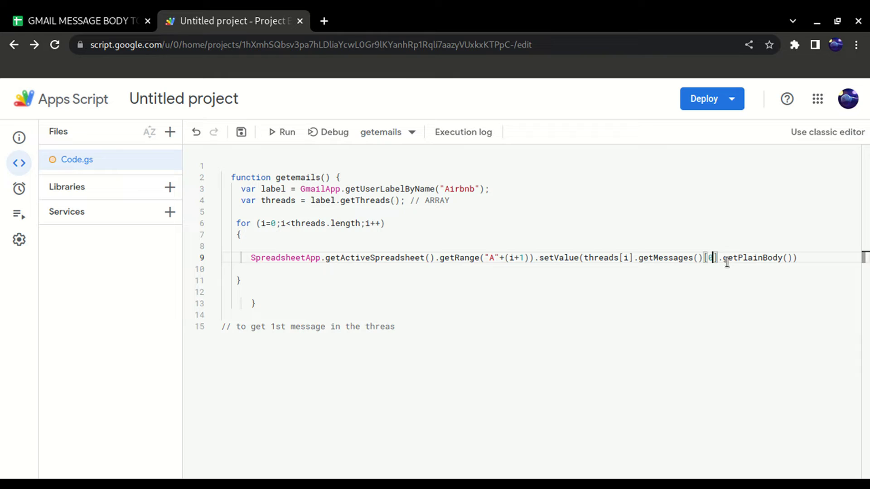
drag(723, 258, 794, 257)
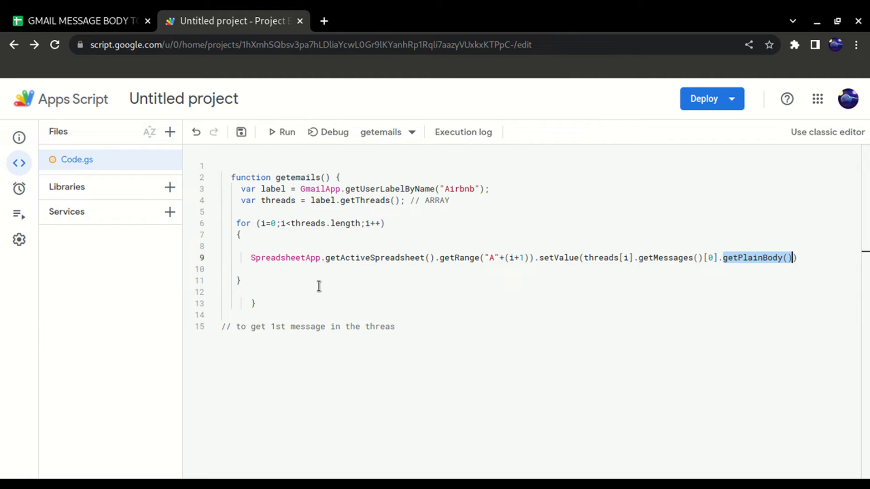
drag(251, 258, 535, 258)
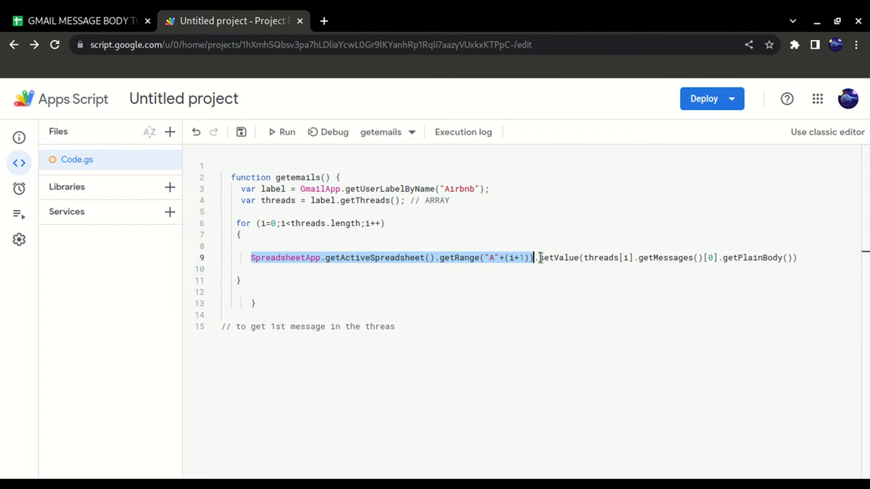
drag(539, 257, 796, 257)
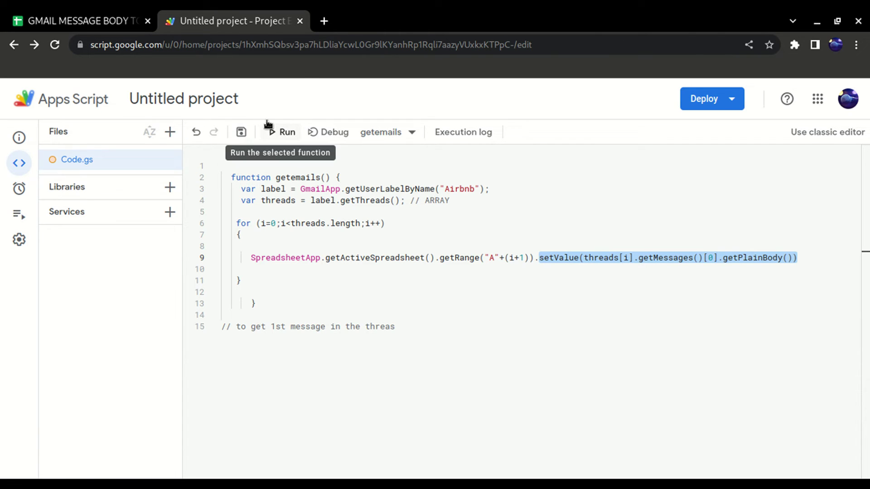
Run getemails, glance at the spreadsheet, then return to the script to confirm it finished
click(280, 131)
click(84, 22)
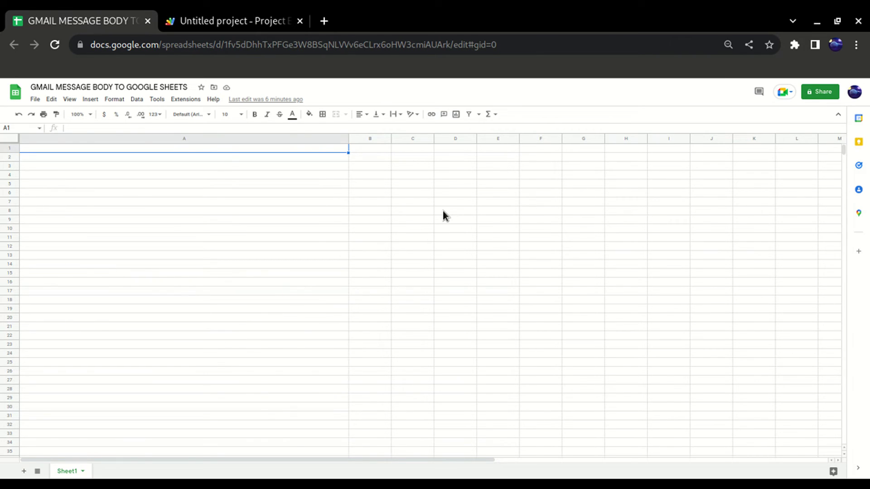
click(233, 21)
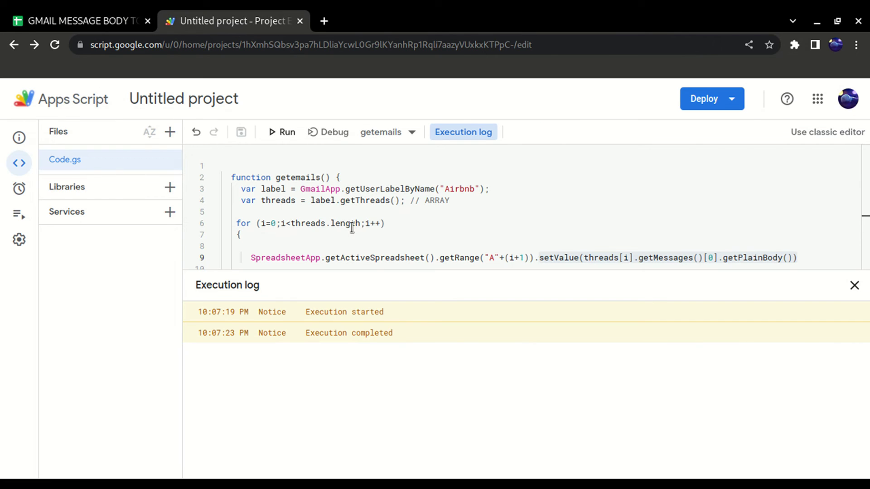
click(84, 21)
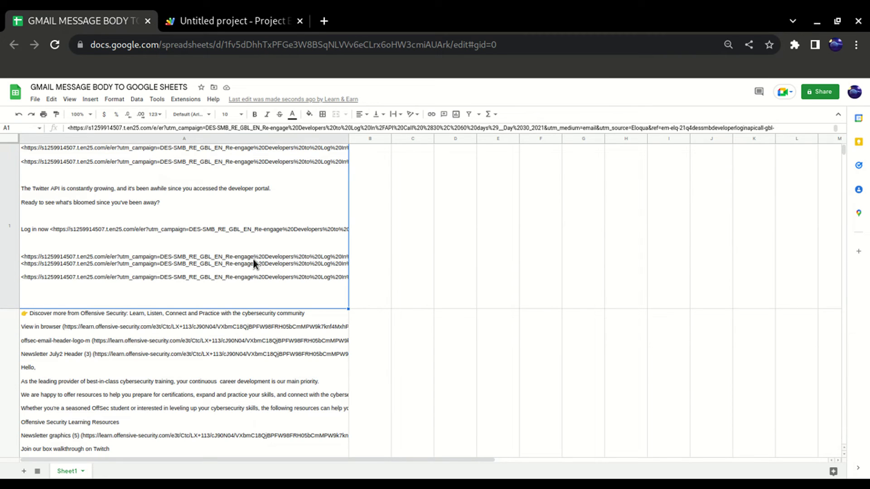
scroll(249, 341, down, 3)
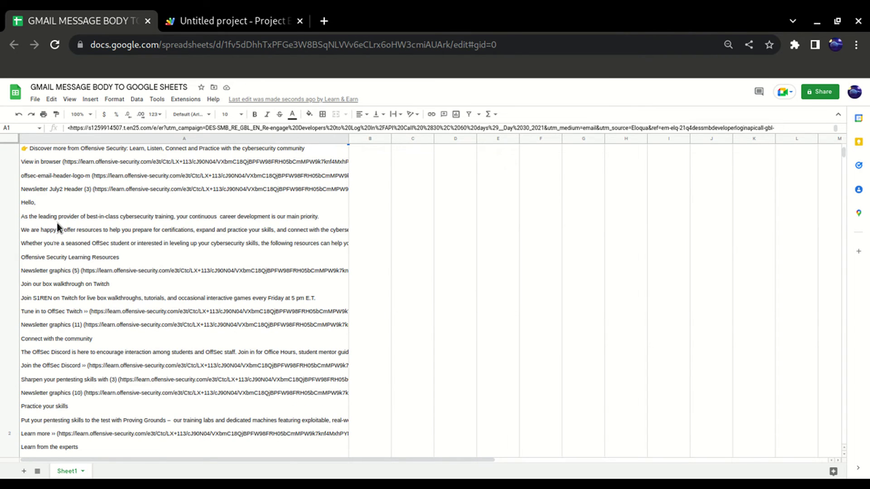
click(77, 189)
scroll(244, 240, down, 5)
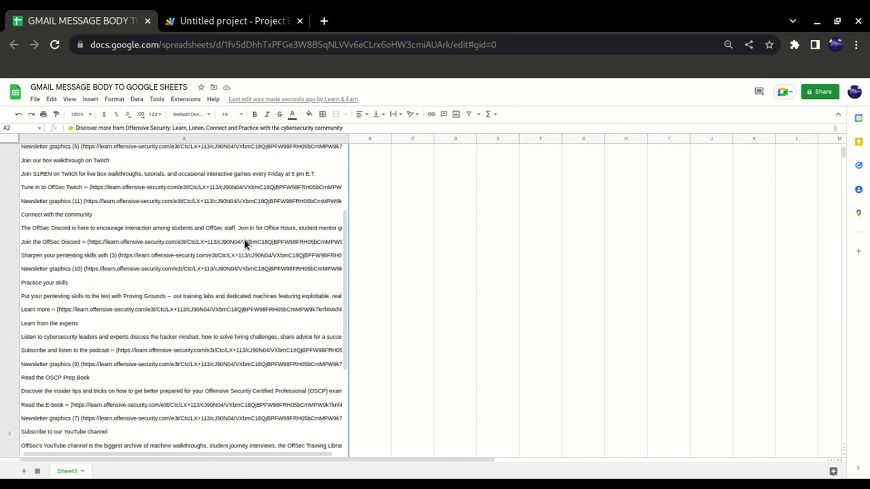
scroll(265, 285, down, 3)
scroll(262, 287, up, 4)
scroll(262, 287, up, 4)
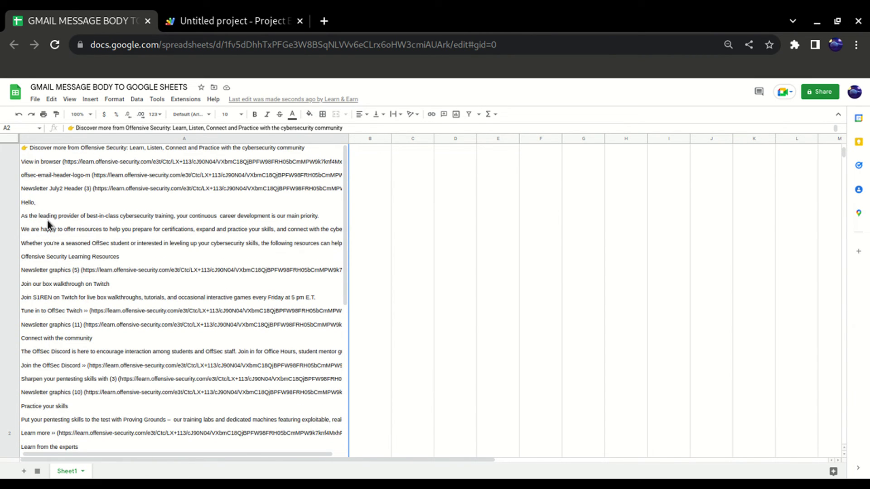
scroll(355, 303, down, 5)
scroll(373, 307, down, 1)
scroll(373, 307, up, 6)
key(Down)
key(Down)
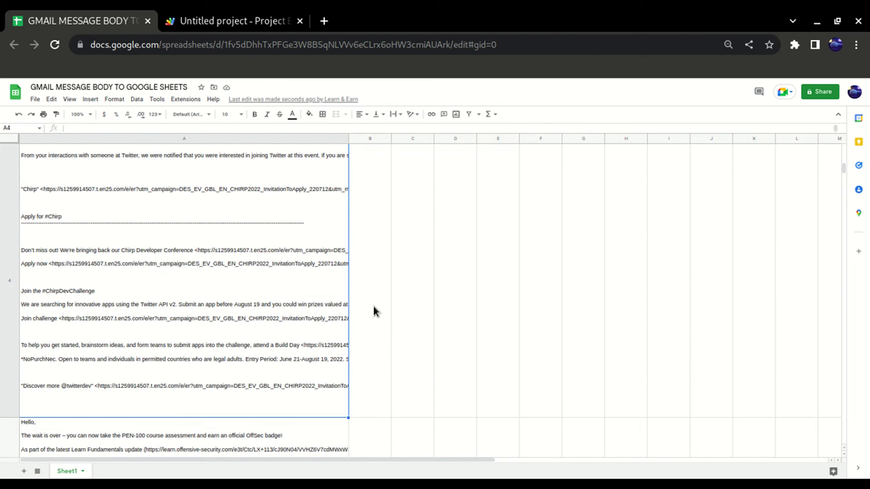
key(Down)
key(Down)
key(Down)
key(Down)
key(Down)
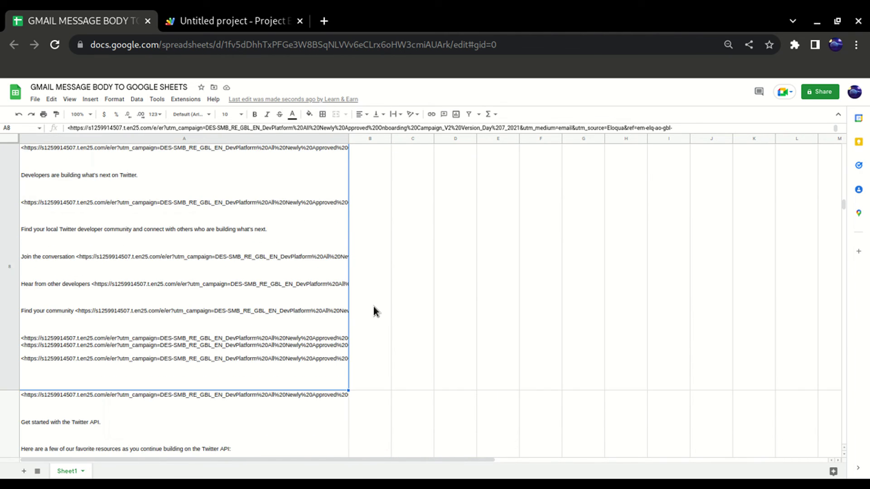
key(Down)
key(Down)
key(Down)
key(Down)
key(Down)
key(Down)
key(Down)
key(Down)
key(Down)
key(Down)
key(Down)
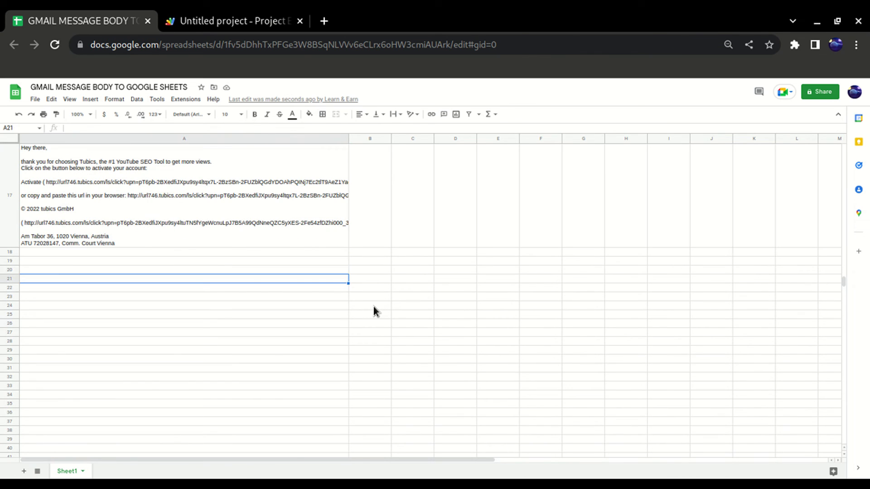
key(Up)
key(Up)
key(Up)
key(ctrl+Home)
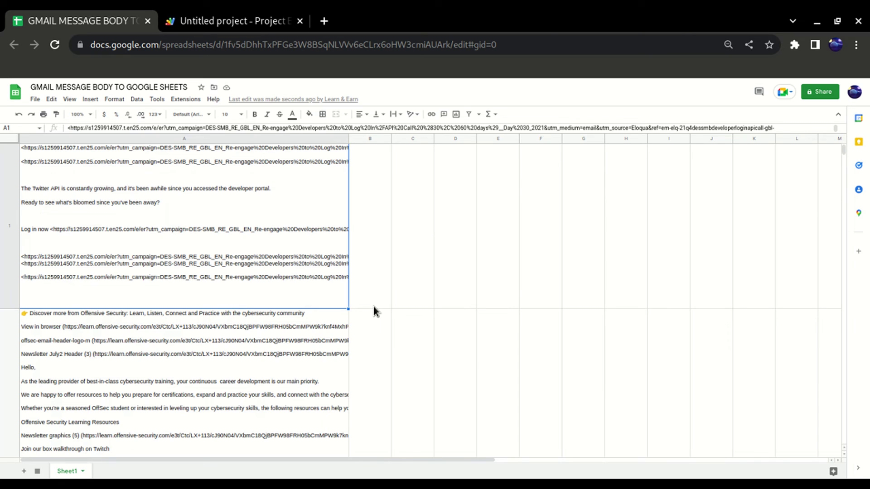
double_click(43, 187)
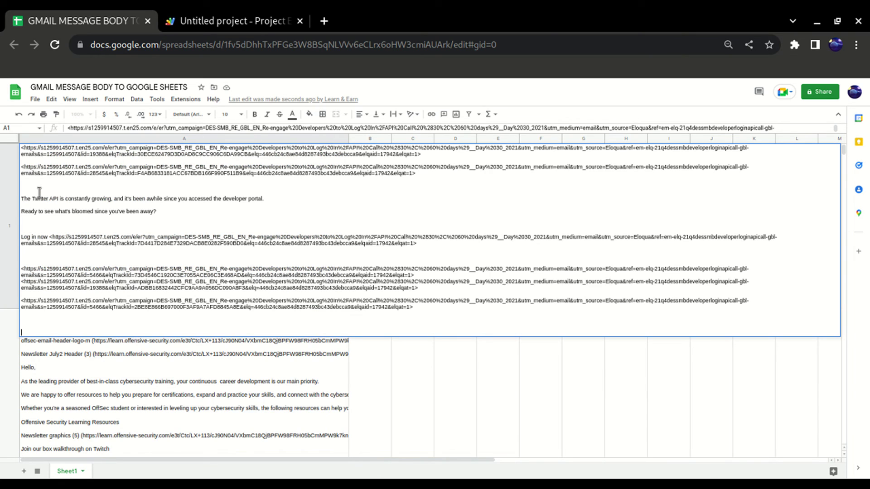
drag(35, 199, 44, 199)
double_click(44, 198)
click(33, 199)
double_click(41, 199)
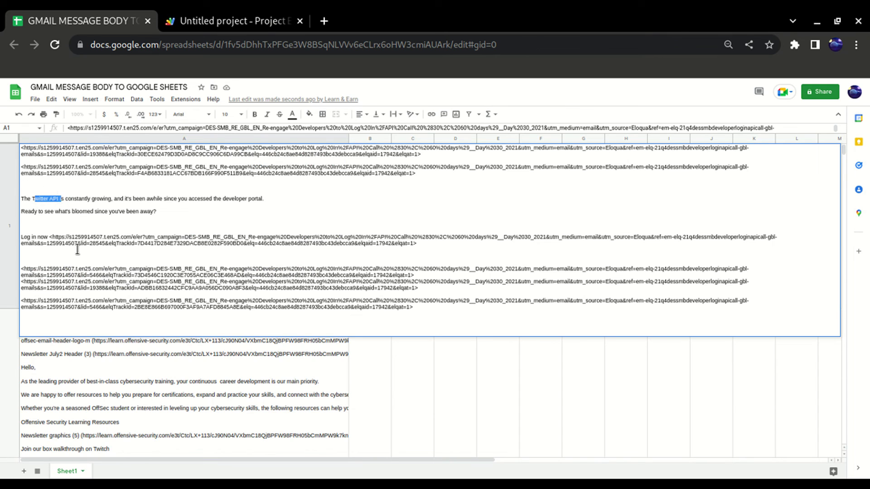
click(167, 386)
click(224, 138)
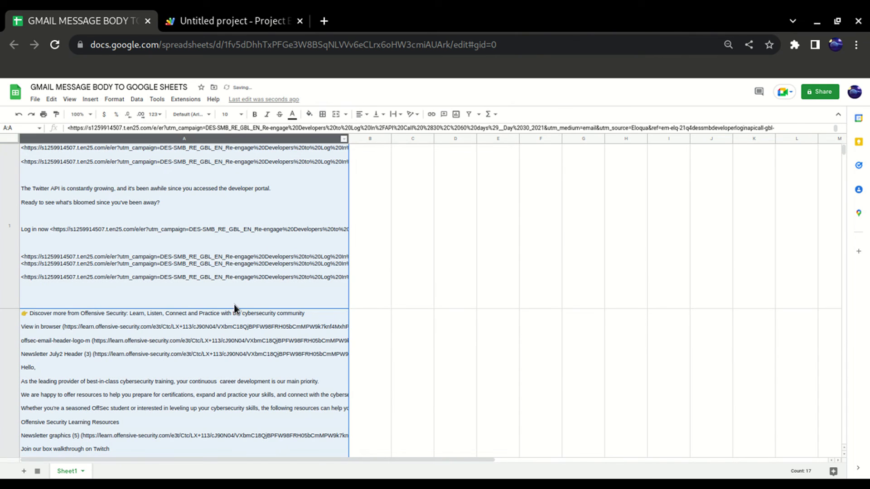
click(228, 241)
click(385, 218)
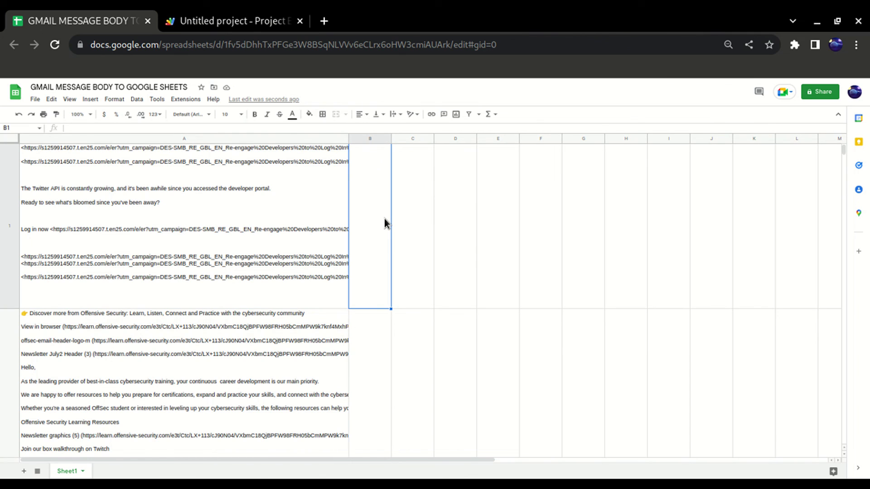
click(113, 193)
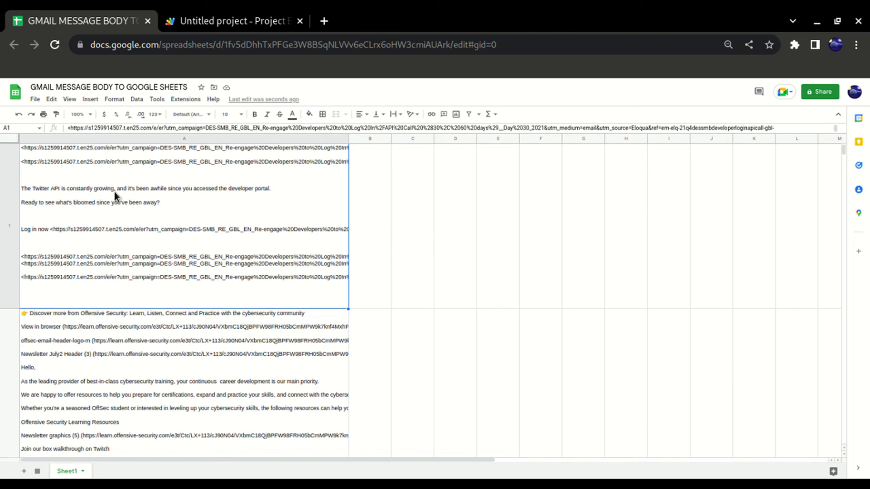